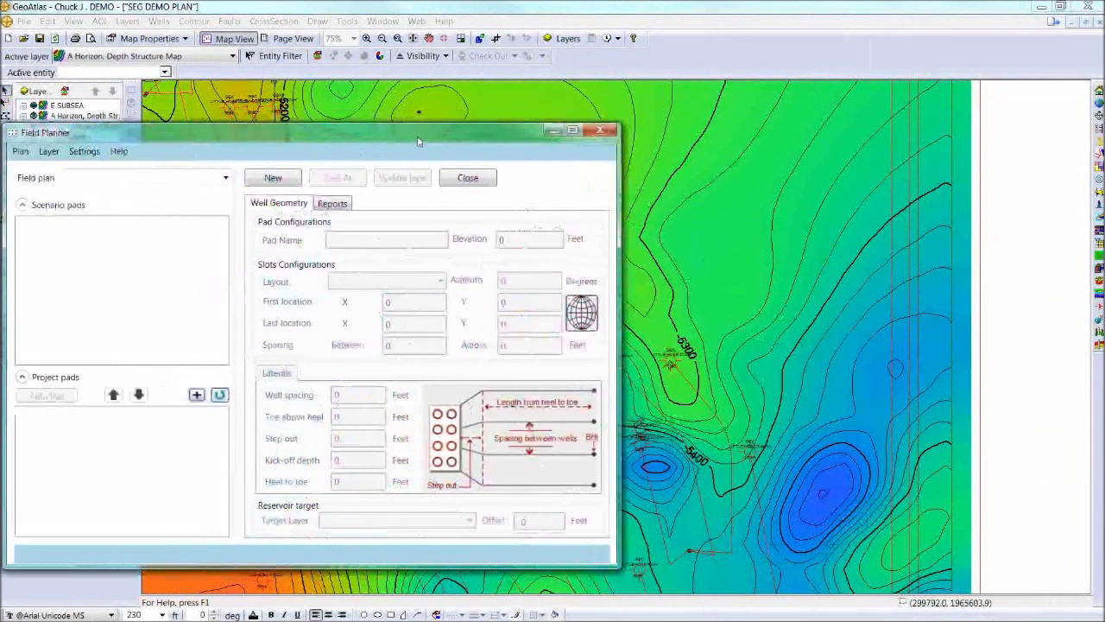
Create a new field plan named plantest9.
click(515, 185)
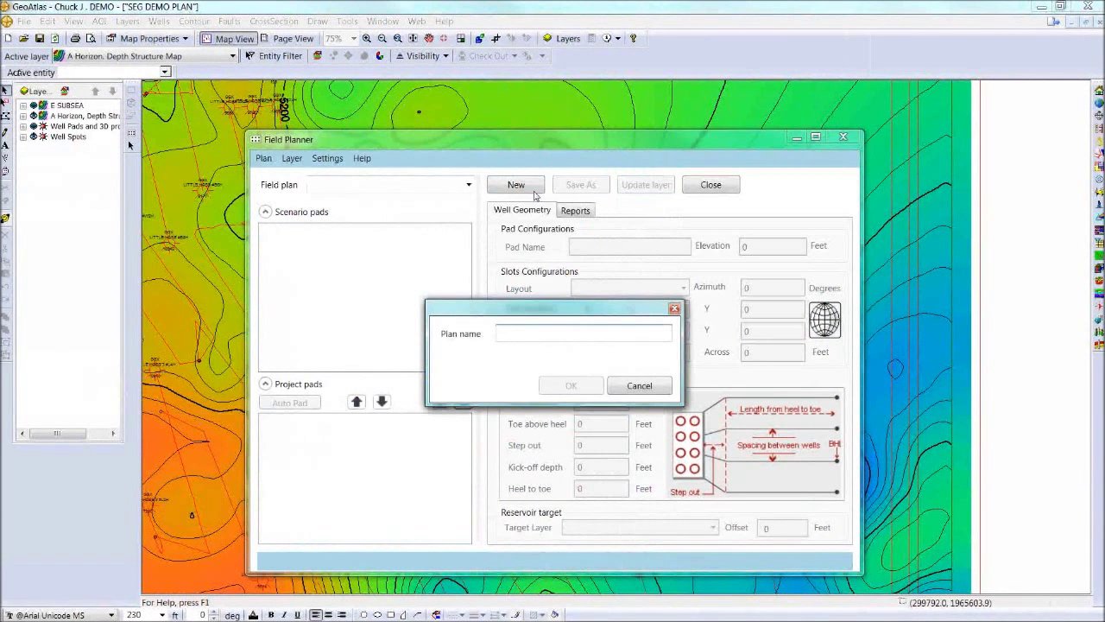
text(plantest9)
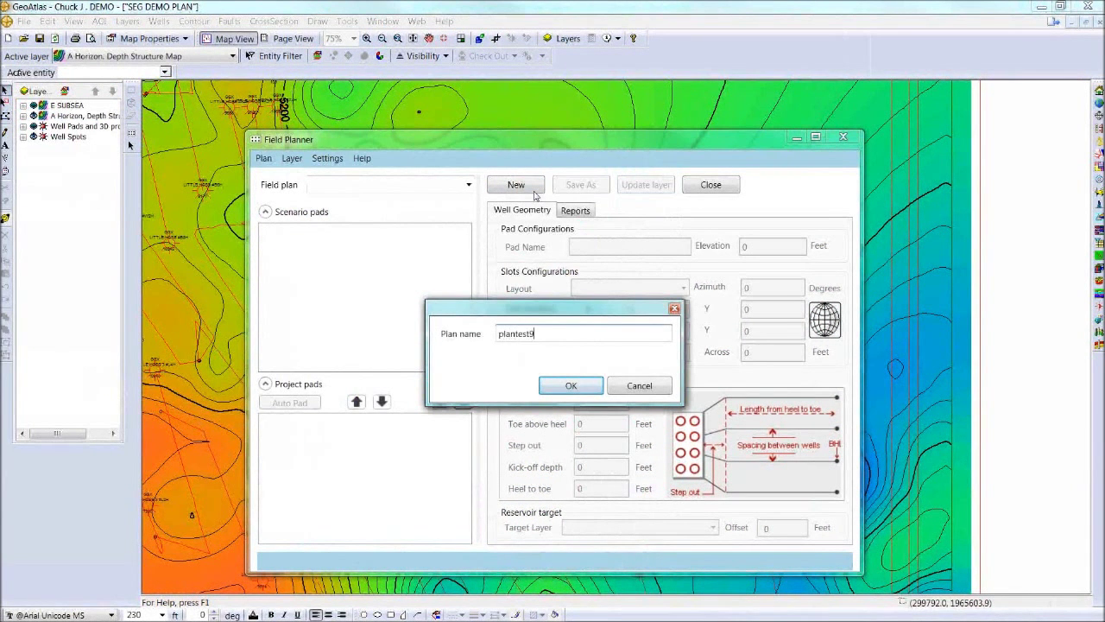
key(Return)
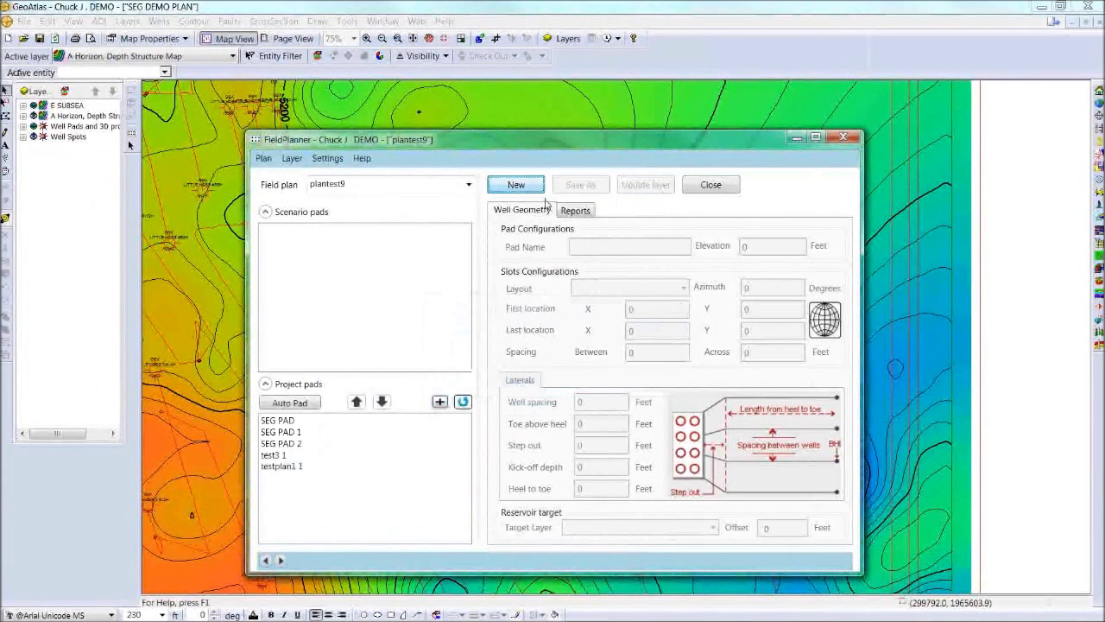
Start an auto pad and pick its slot locations on the map near X 1975474, Y 298893, beside the blue square.
drag(516, 149, 857, 165)
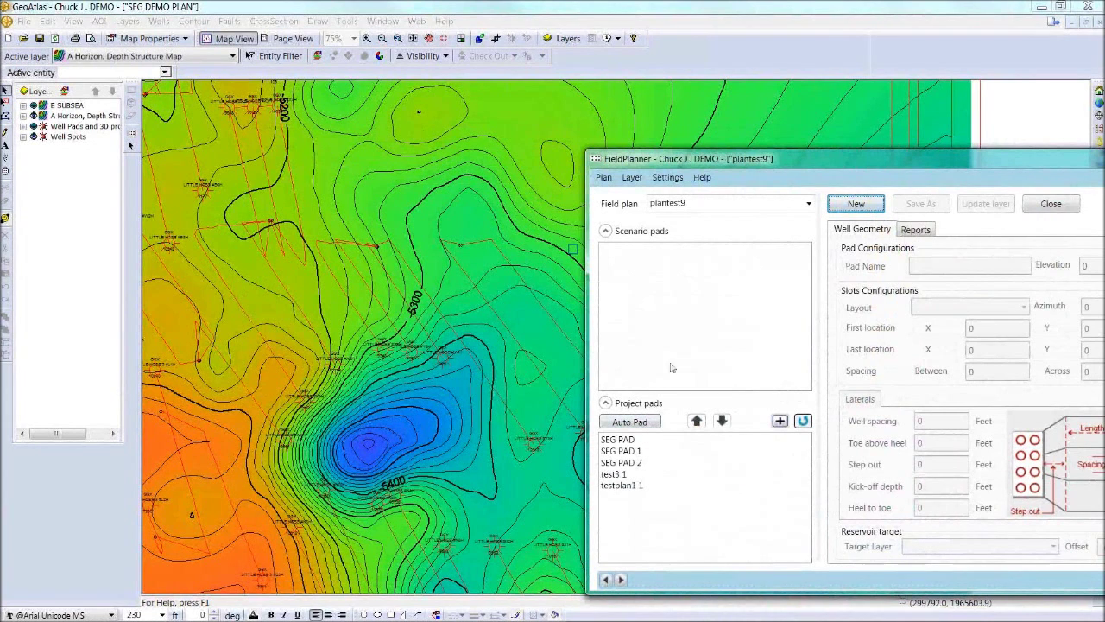
drag(708, 159, 898, 178)
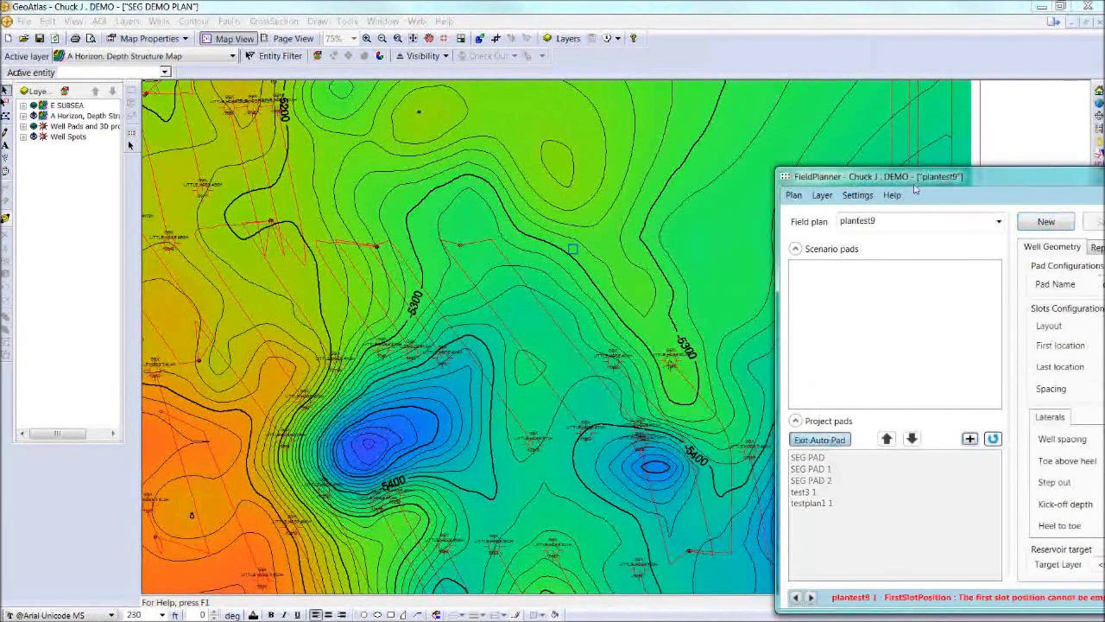
drag(909, 181, 53, 231)
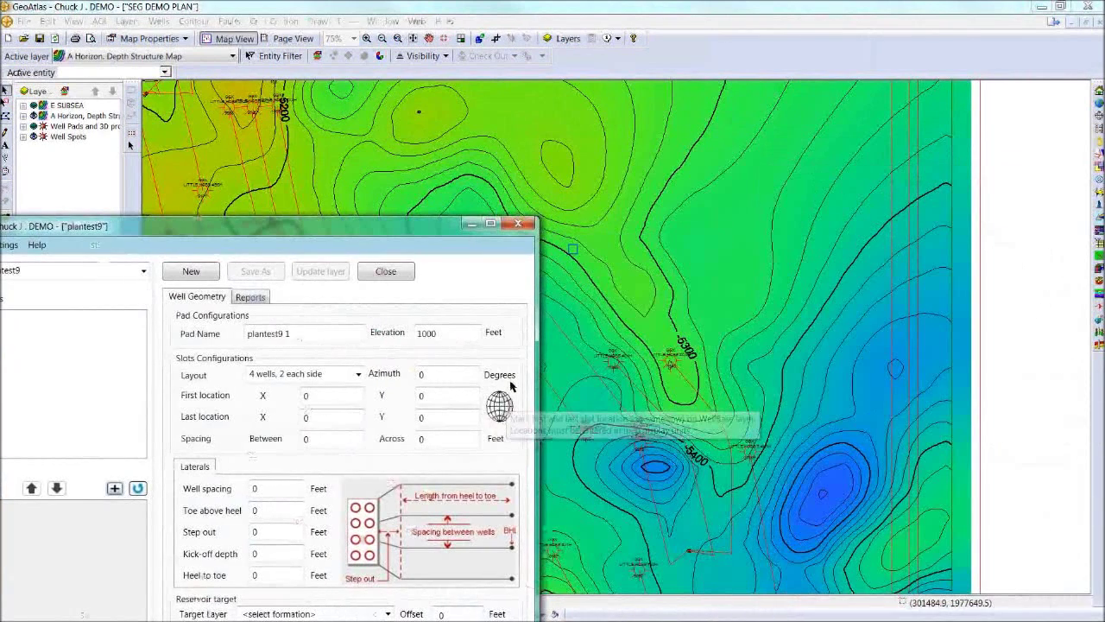
click(499, 404)
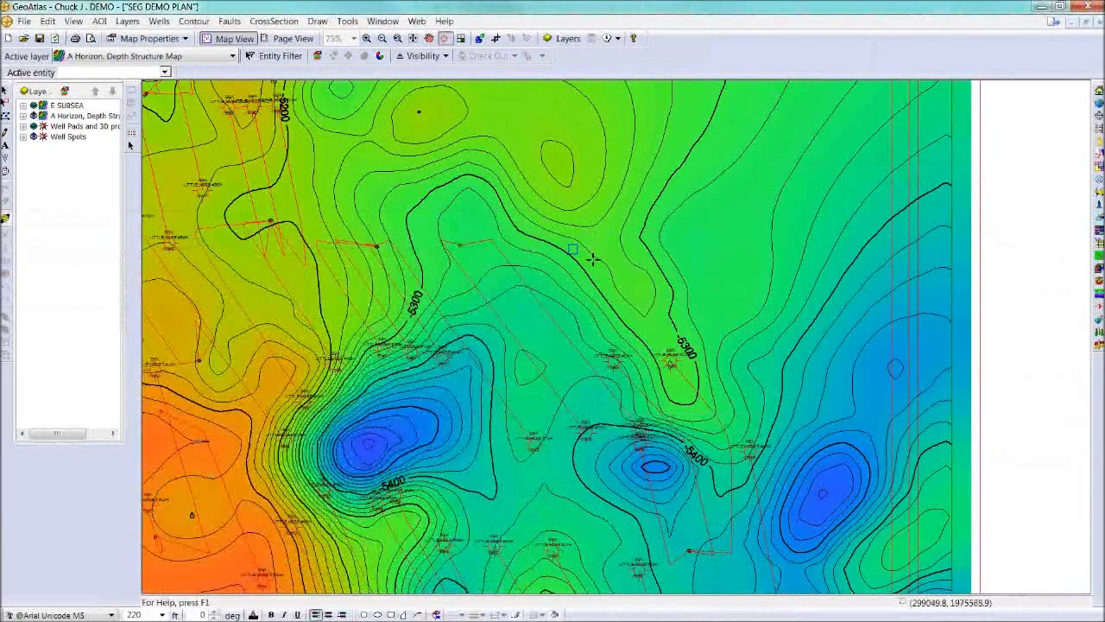
click(593, 261)
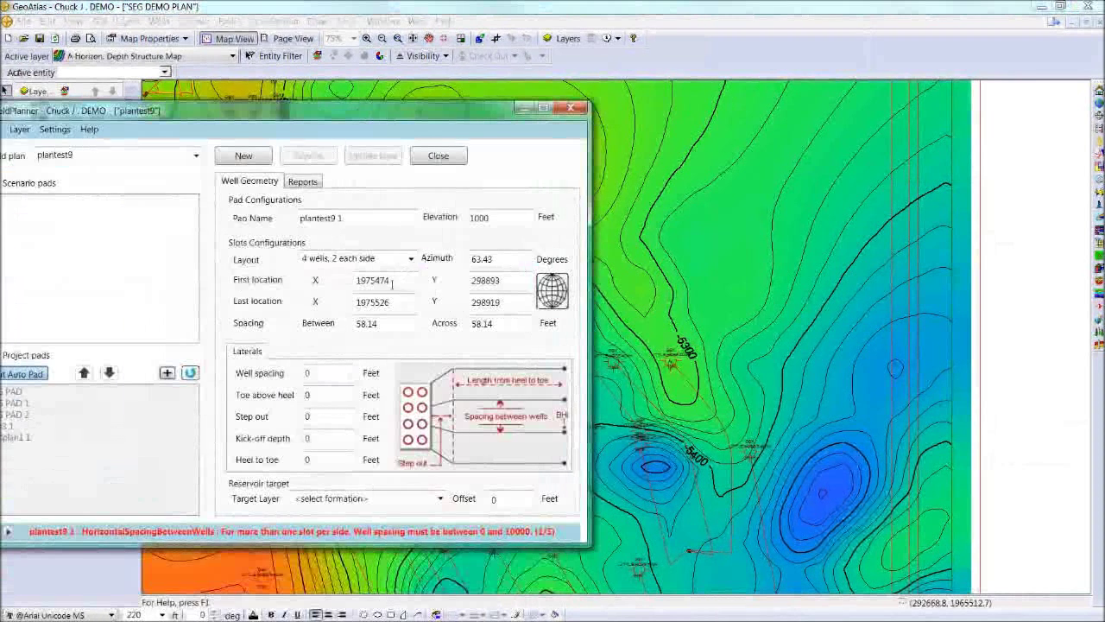
Set the laterals to well spacing 300, toe above heel 10, step out 300, kick-off depth 500 and heel to toe 2500 feet.
drag(327, 374, 276, 379)
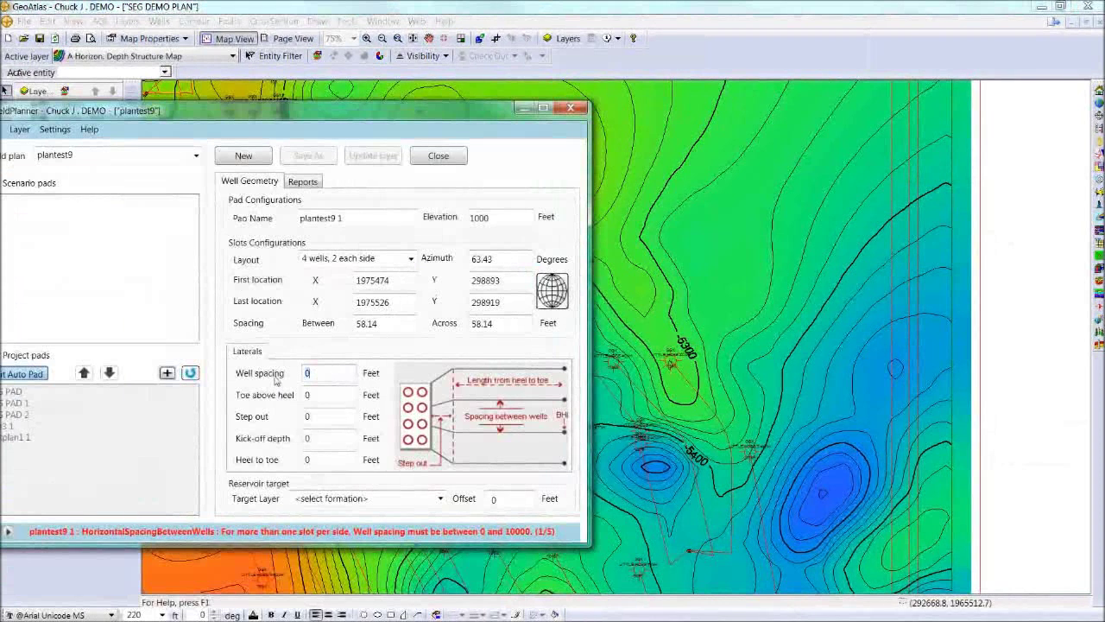
key(Tab)
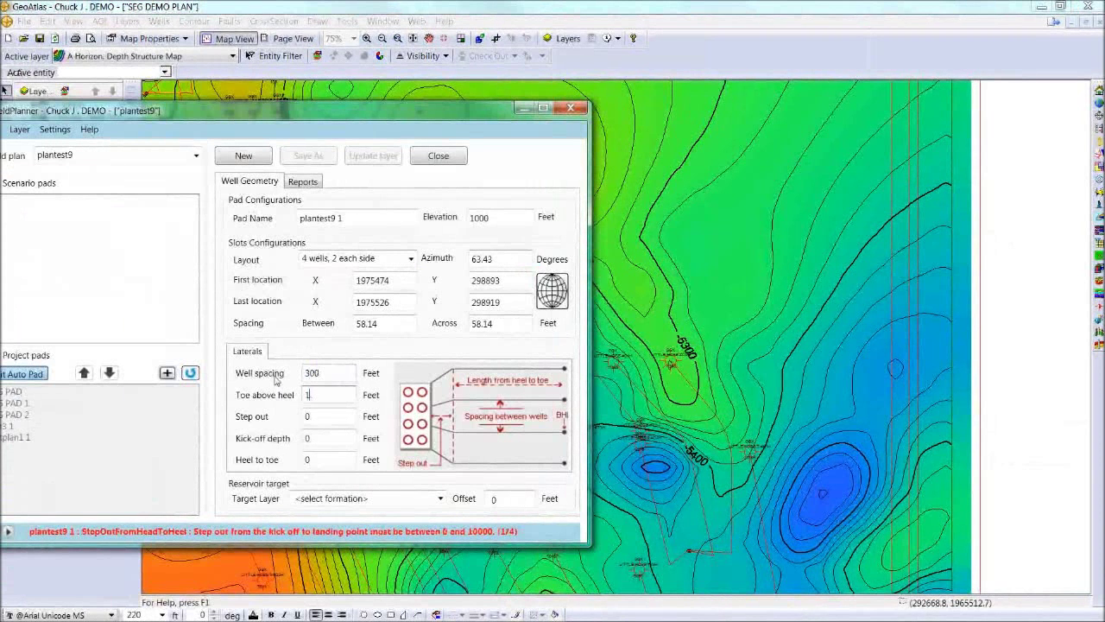
text(10)
key(Tab)
text(300)
key(Tab)
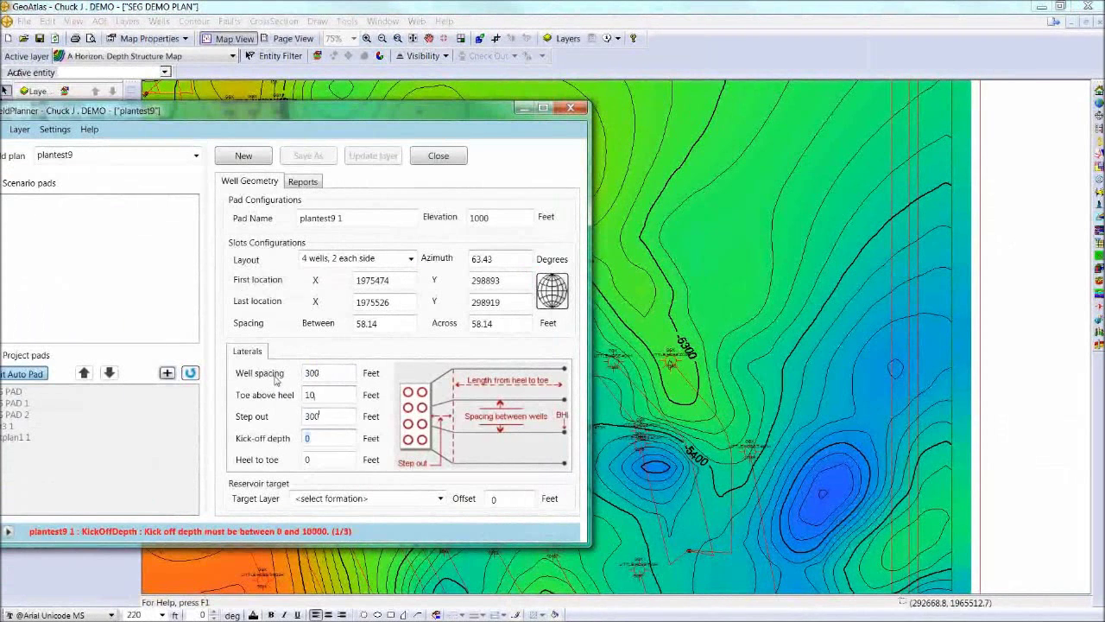
text(500)
key(Tab)
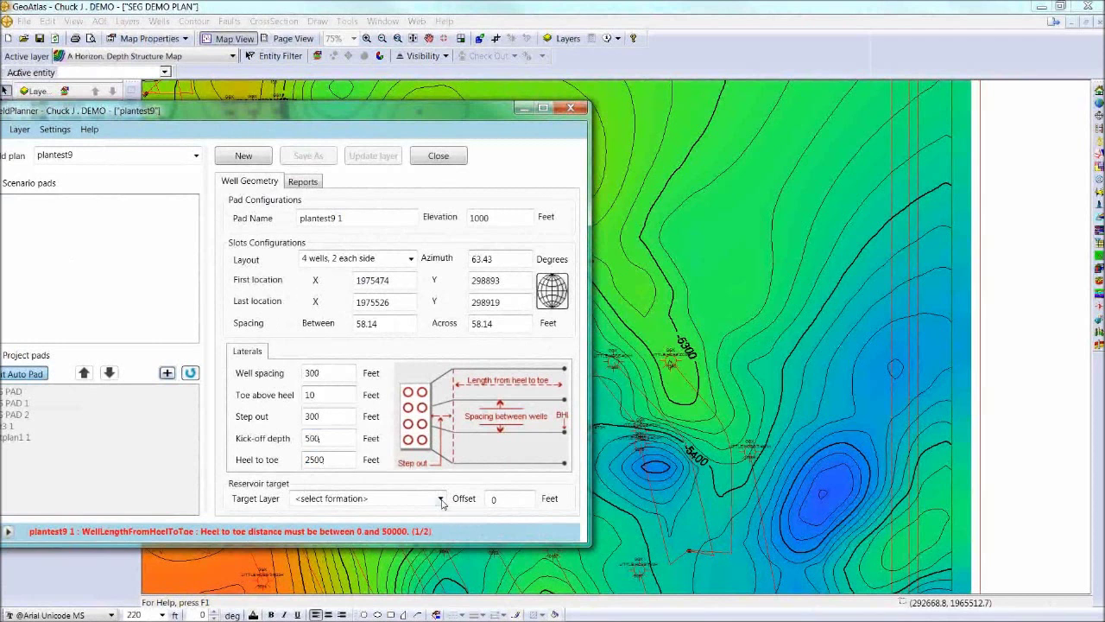
Choose E SUBSEA as the reservoir target layer with an offset of -10 feet.
click(440, 500)
click(434, 524)
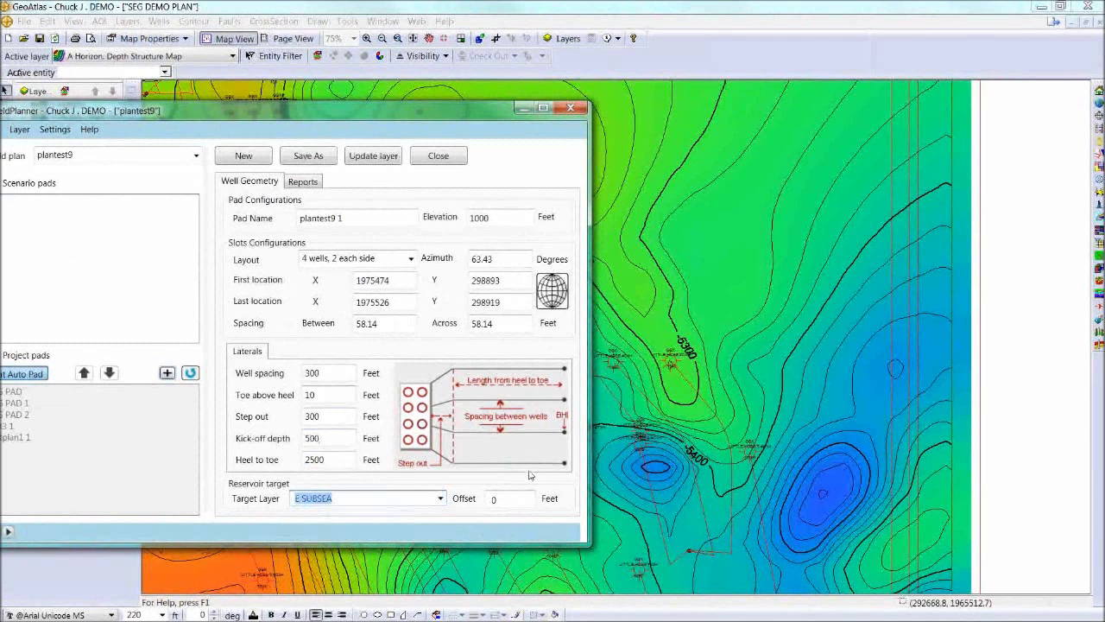
text(-10)
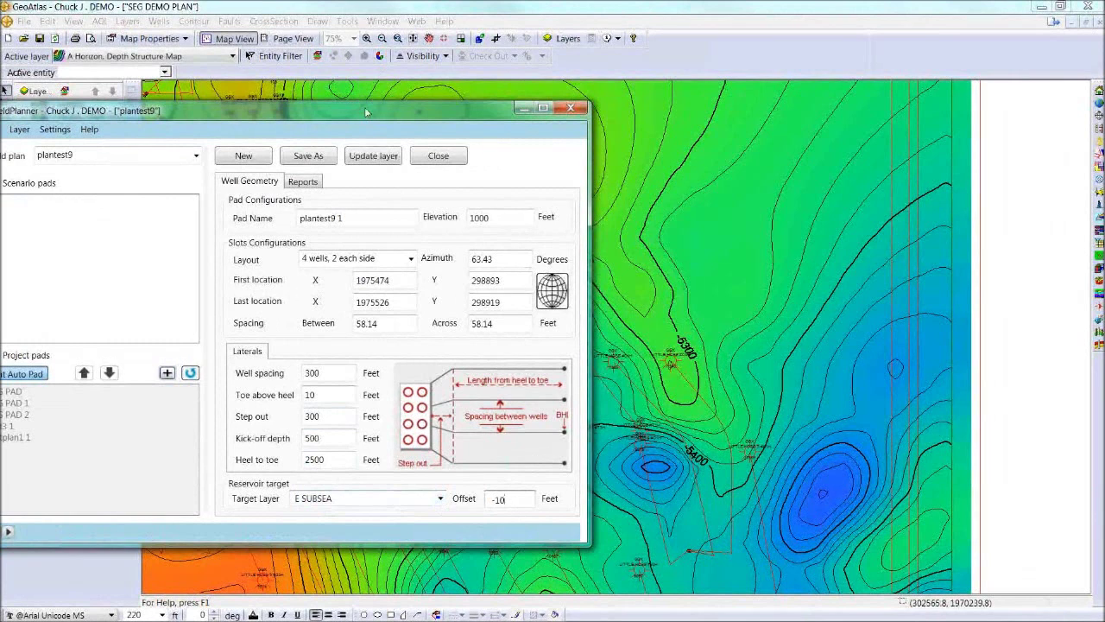
Change the slot layout to 3 wells and update the map layer with the planned pad.
drag(365, 112, 302, 130)
click(307, 278)
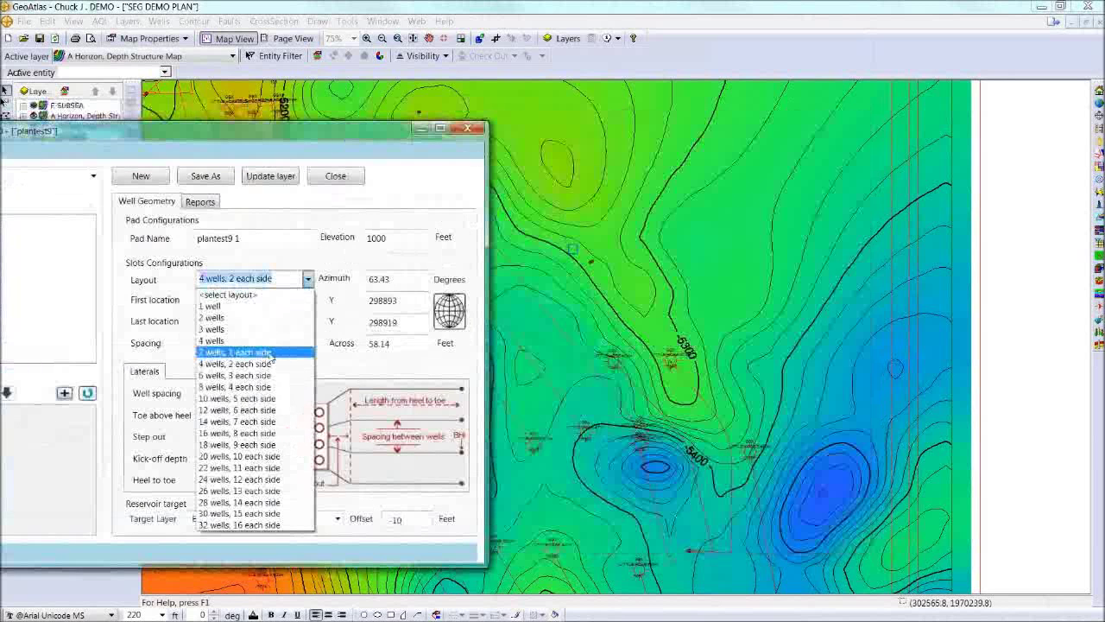
click(268, 332)
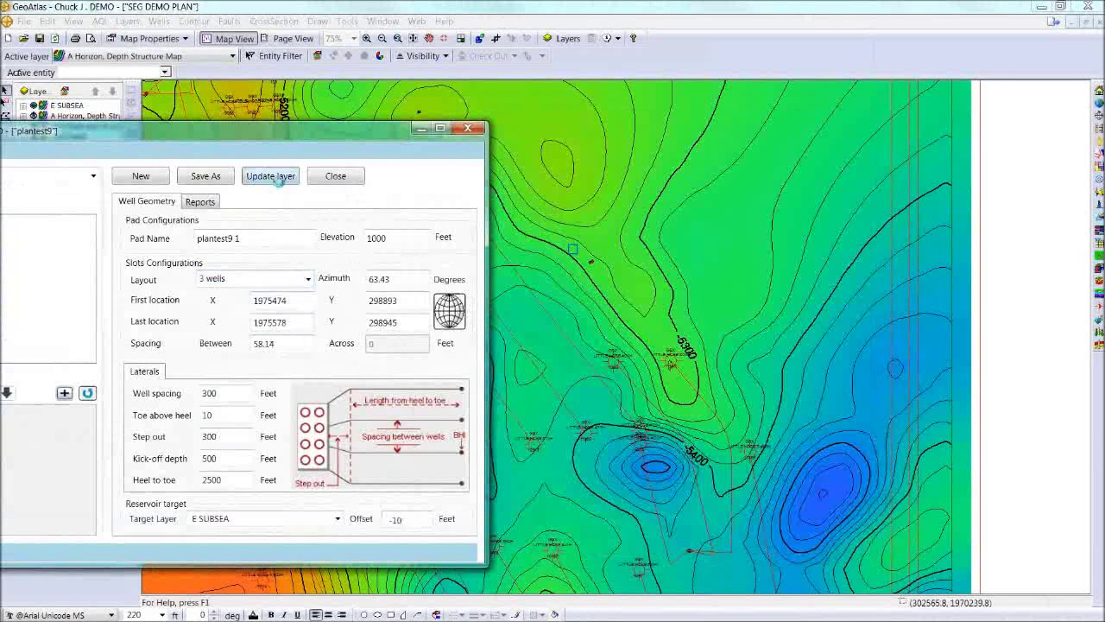
click(270, 176)
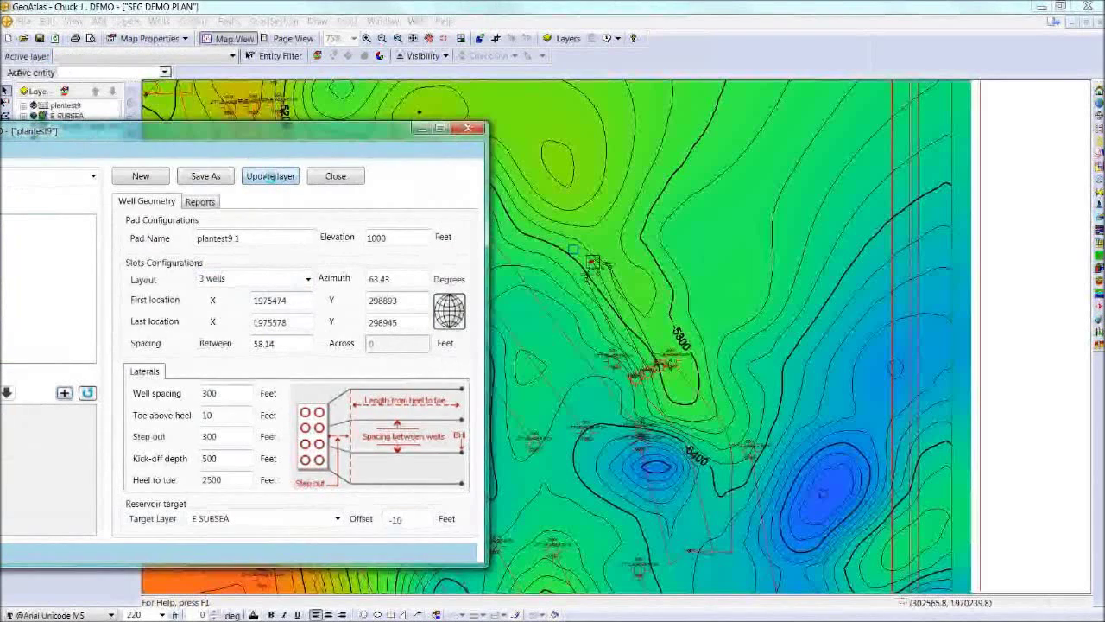
click(335, 176)
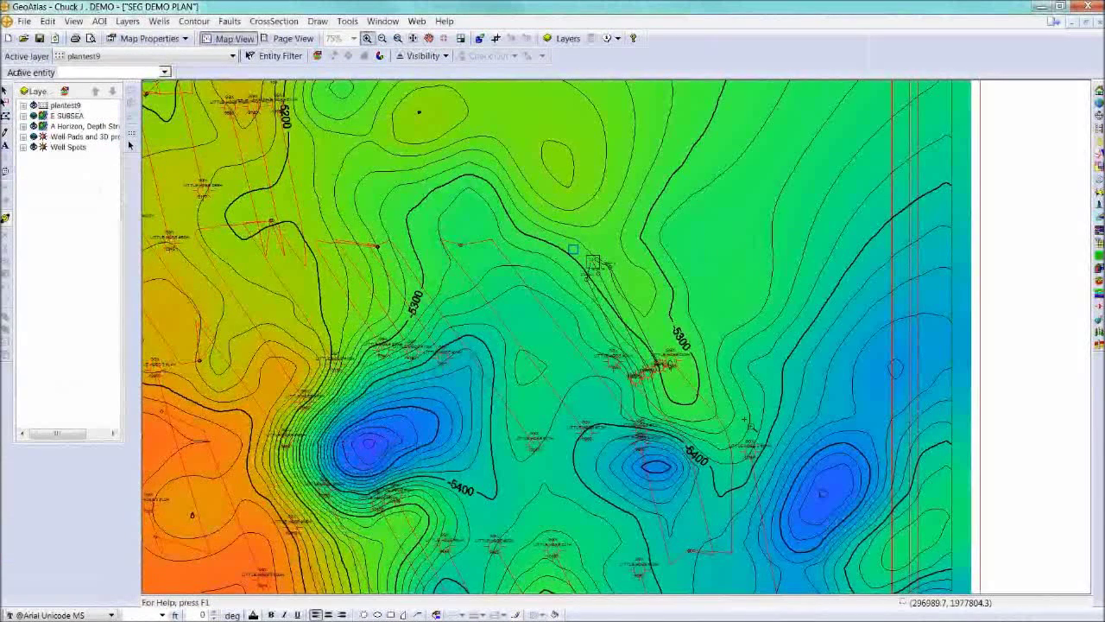
Open the Well Planner for the plantest9 field plan and select the pad's first well.
drag(747, 423, 544, 208)
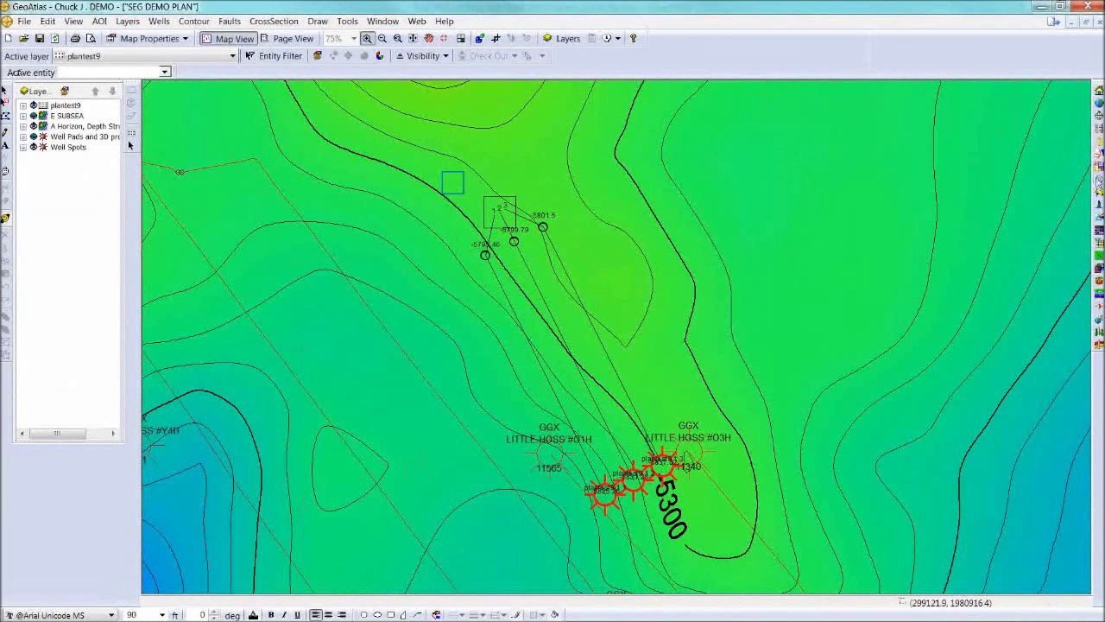
click(1100, 181)
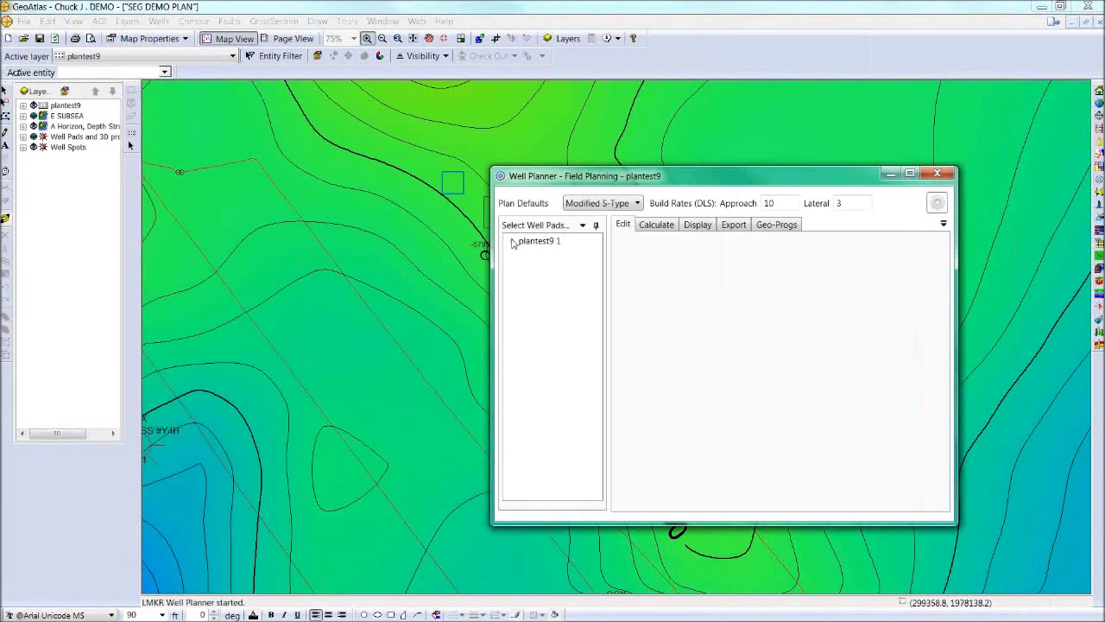
click(512, 241)
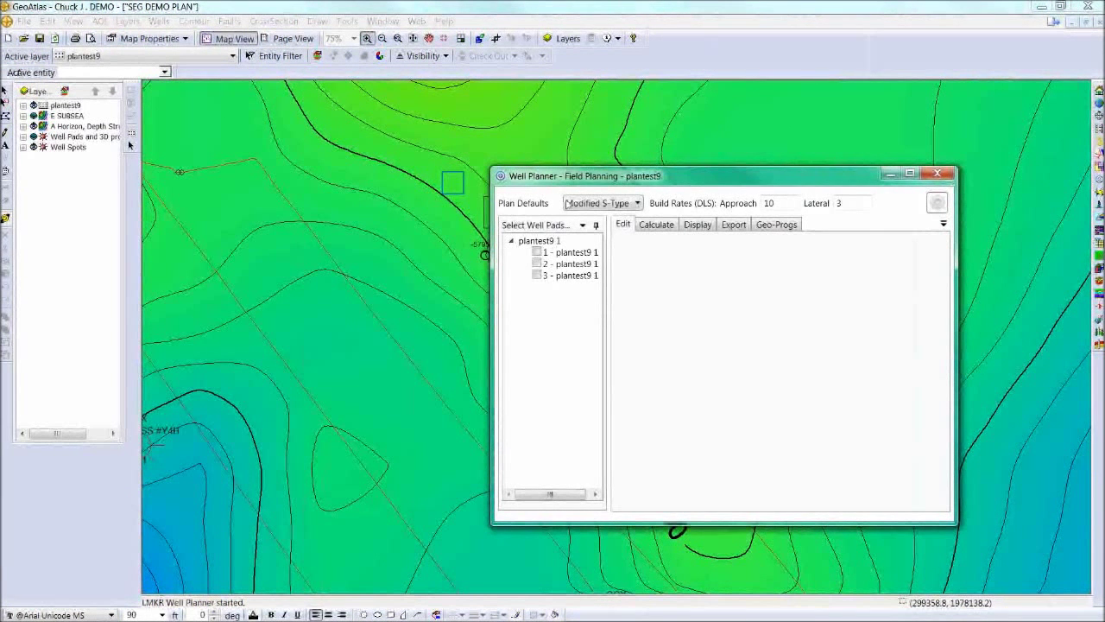
drag(596, 176, 723, 169)
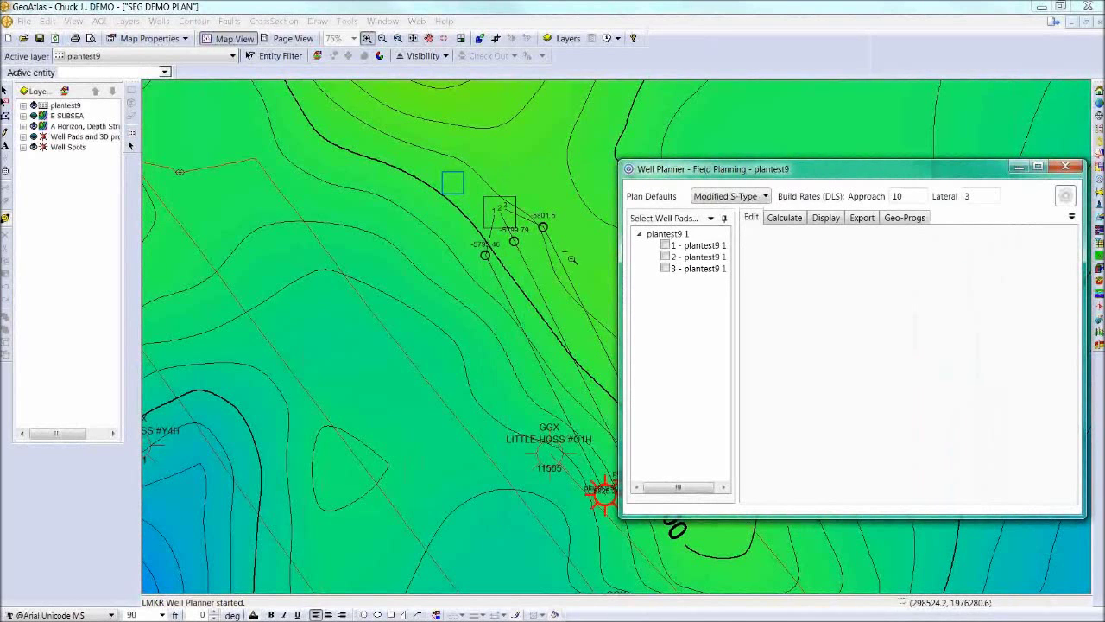
drag(721, 174, 644, 178)
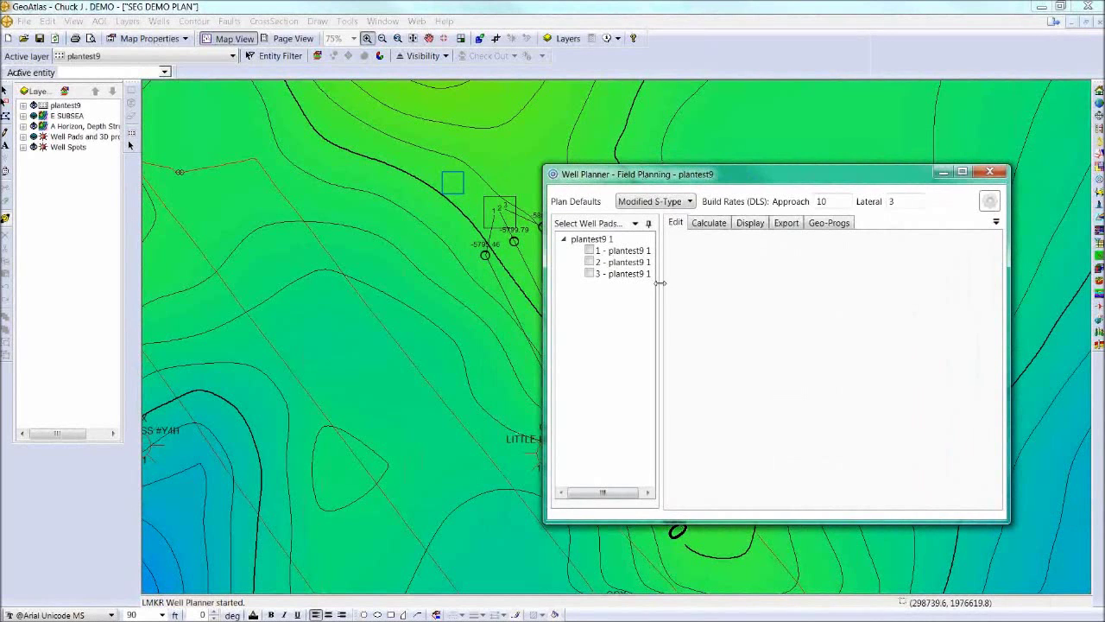
click(629, 251)
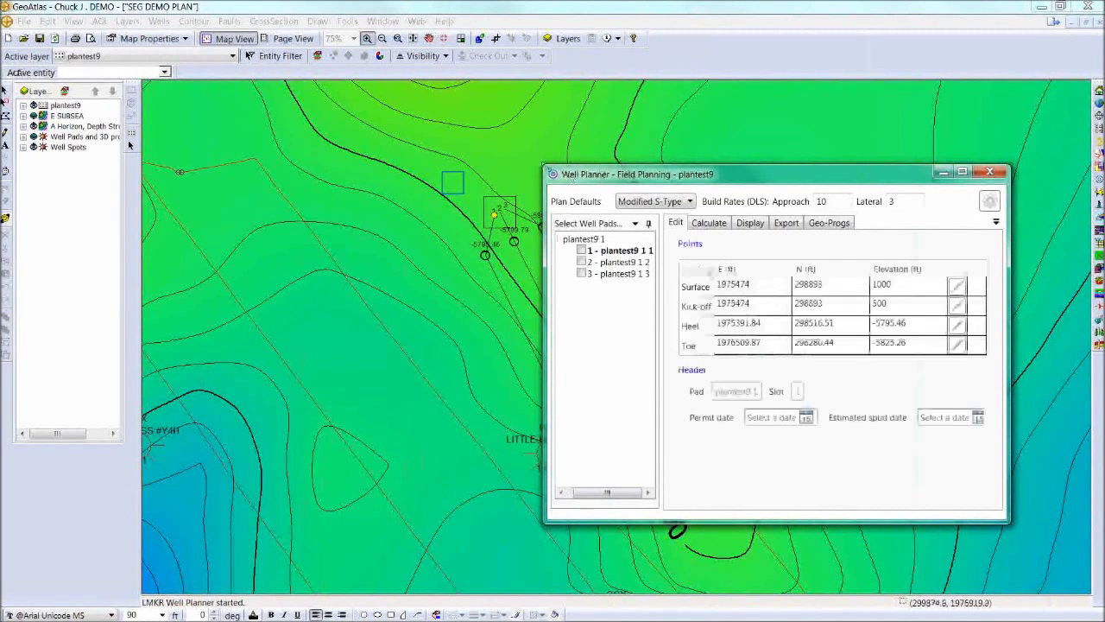
Enlarge the Well Planner window and examine the first well's points table, including the editing option for the surface point.
drag(545, 165, 508, 90)
drag(645, 100, 739, 107)
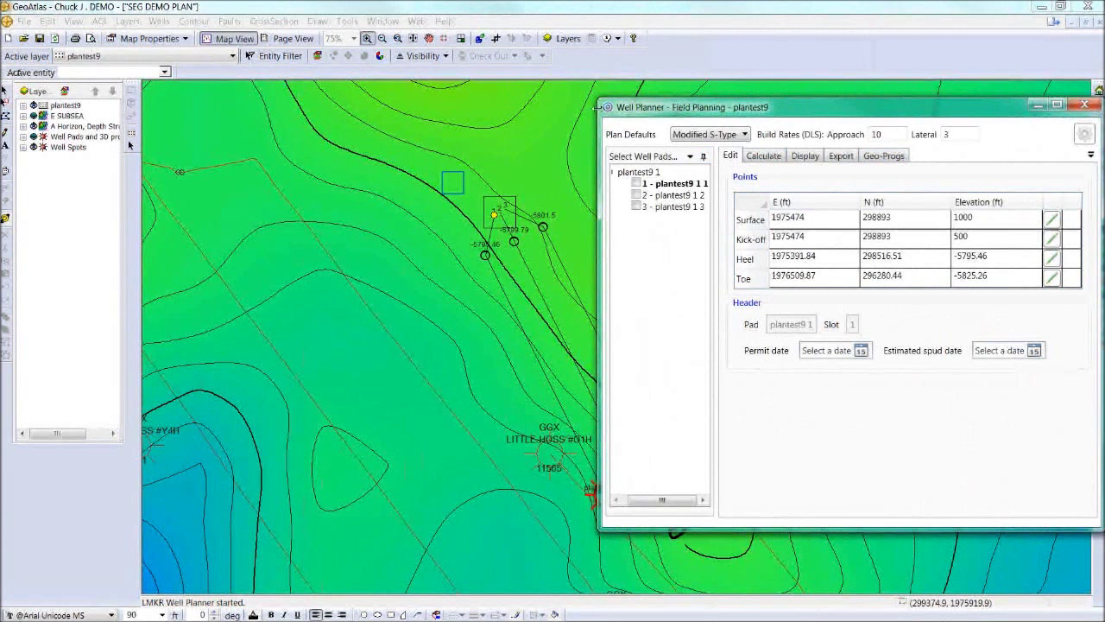
drag(598, 123, 511, 124)
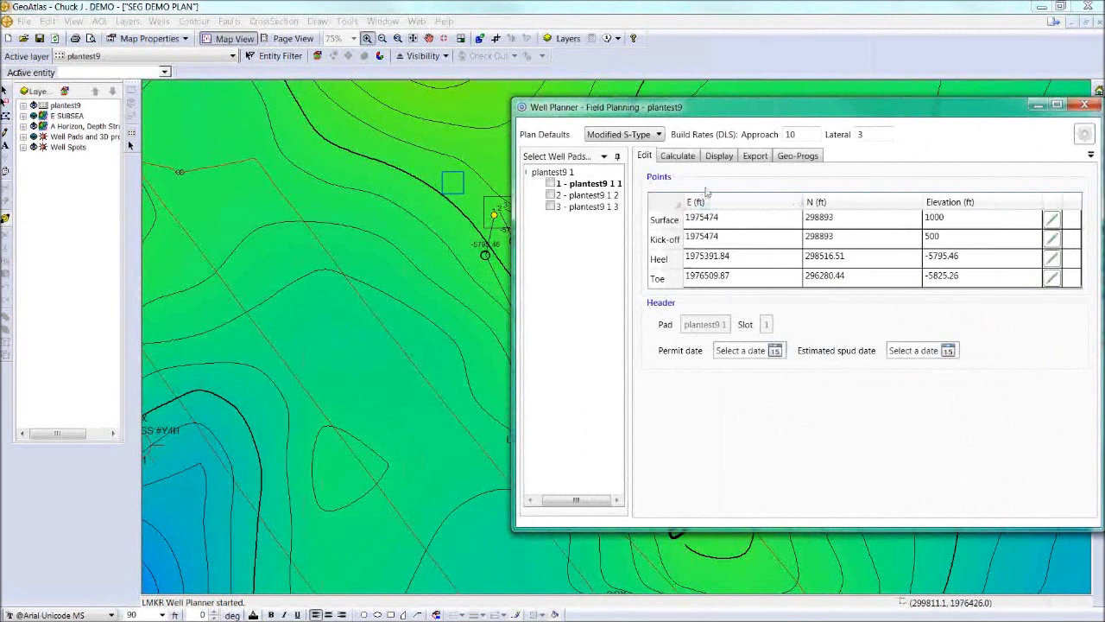
drag(707, 109, 782, 108)
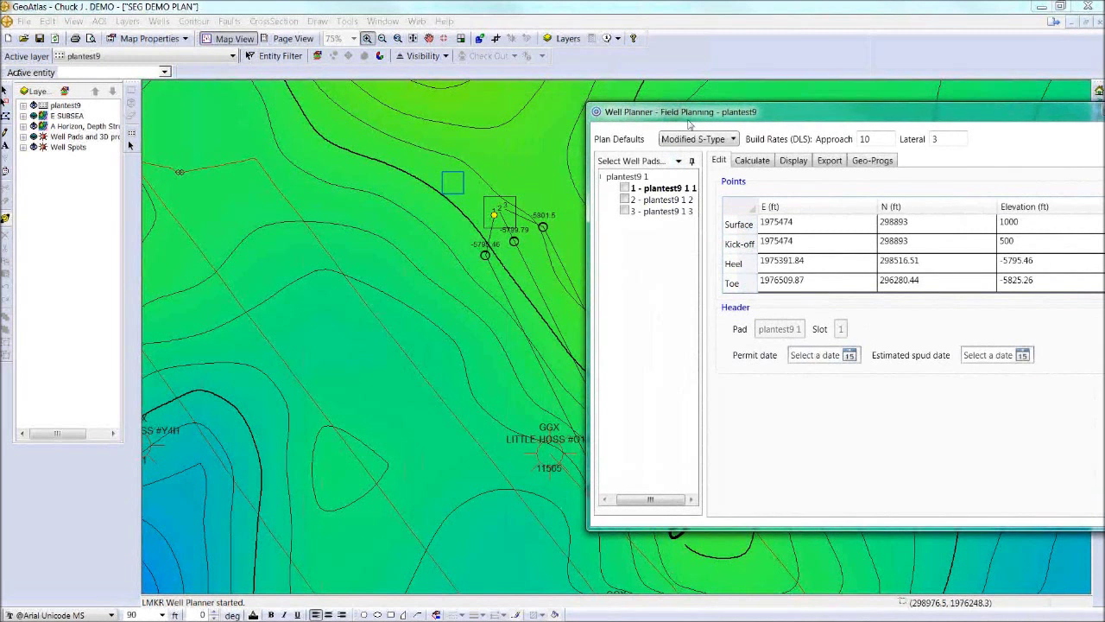
mouse_move(659, 102)
mouse_down()
mouse_move(722, 108)
mouse_move(707, 122)
mouse_move(422, 131)
mouse_up()
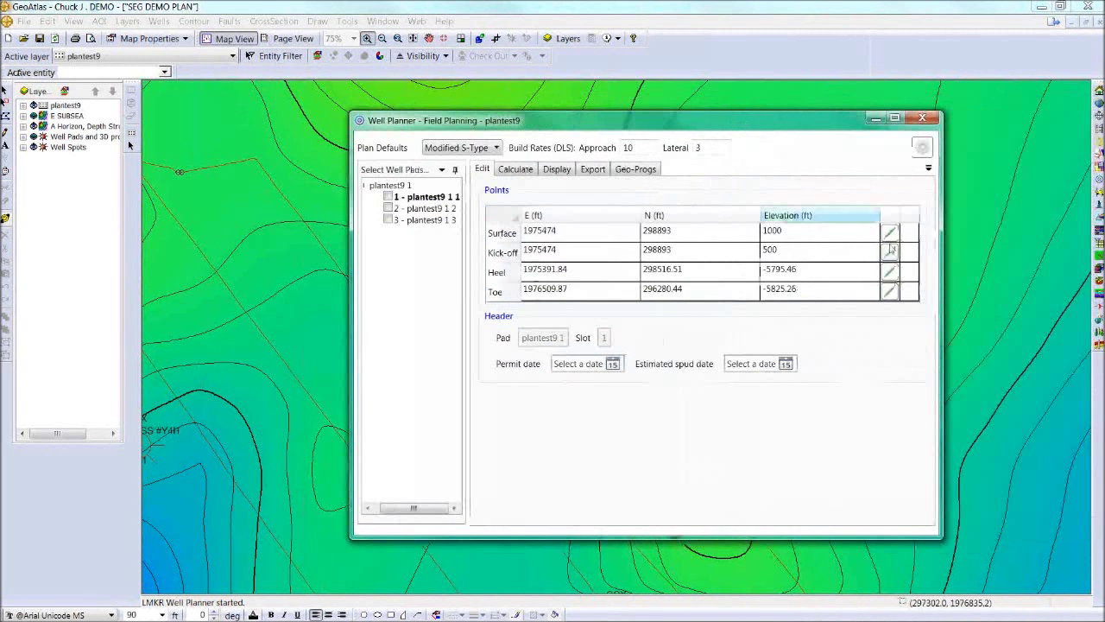
click(889, 233)
click(692, 337)
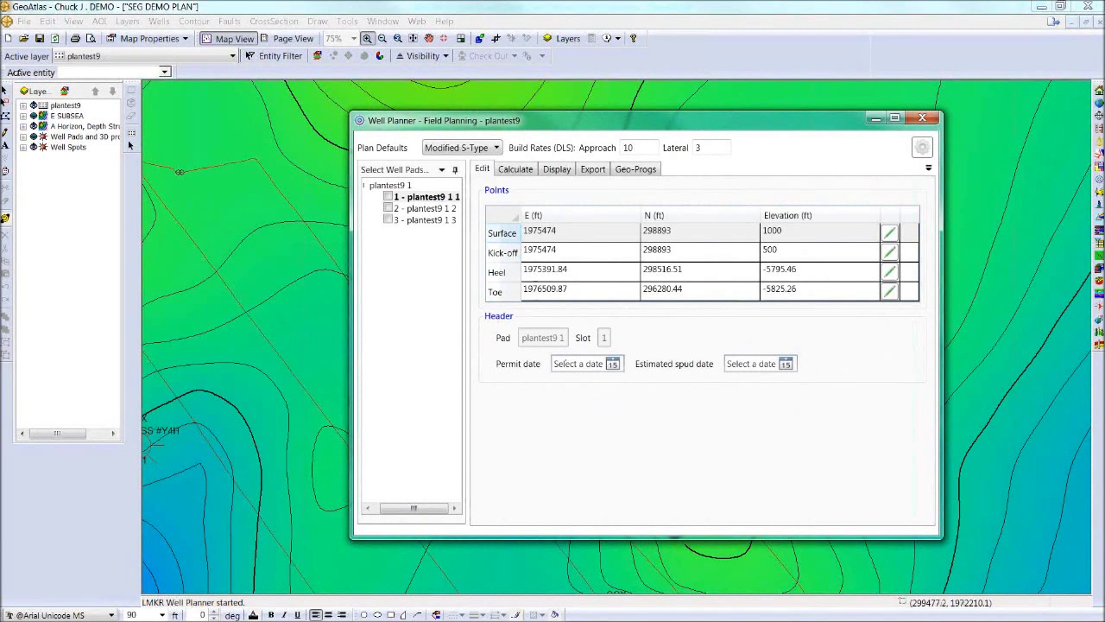
Save the first scenario well, plantest9 1 1, to the database from the Field Planner and move that window aside.
drag(0, 129, 414, 302)
right_click(445, 408)
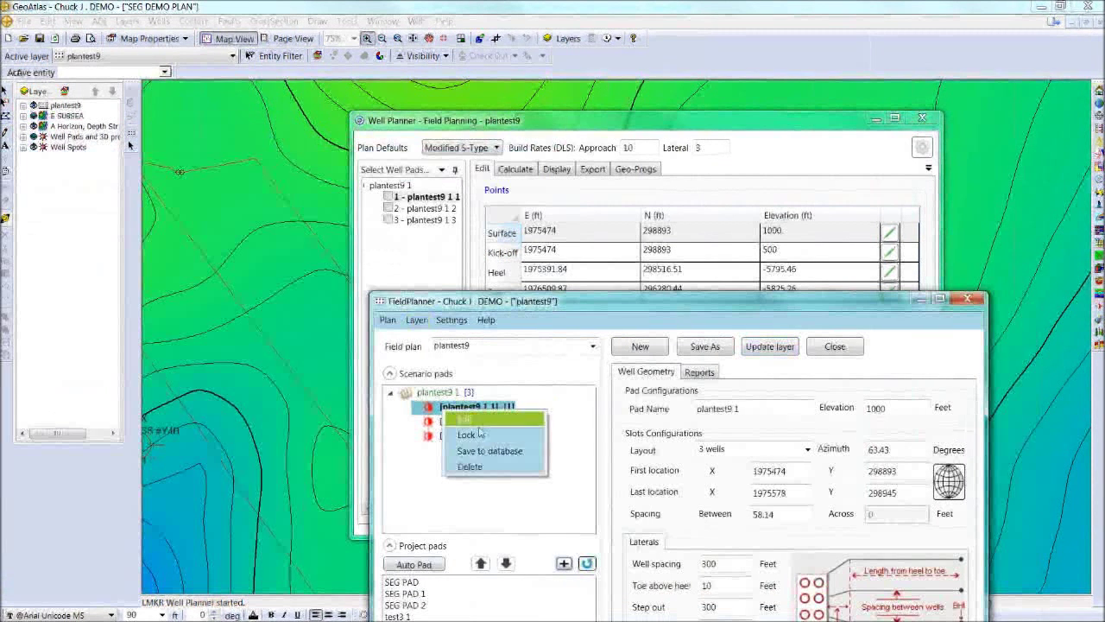
click(490, 451)
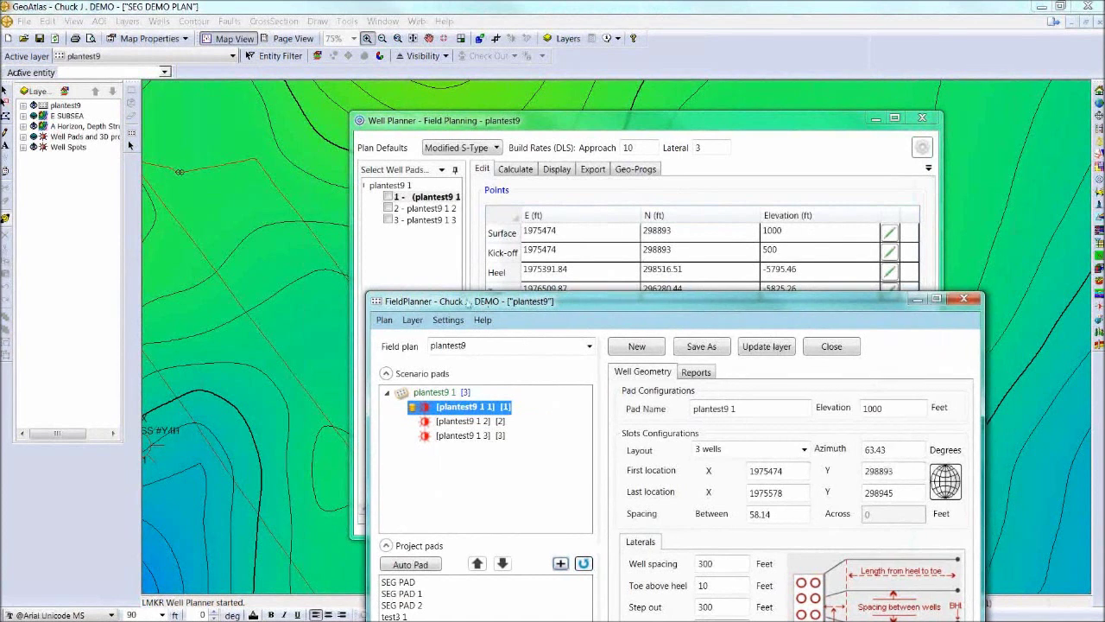
drag(487, 306, 0, 215)
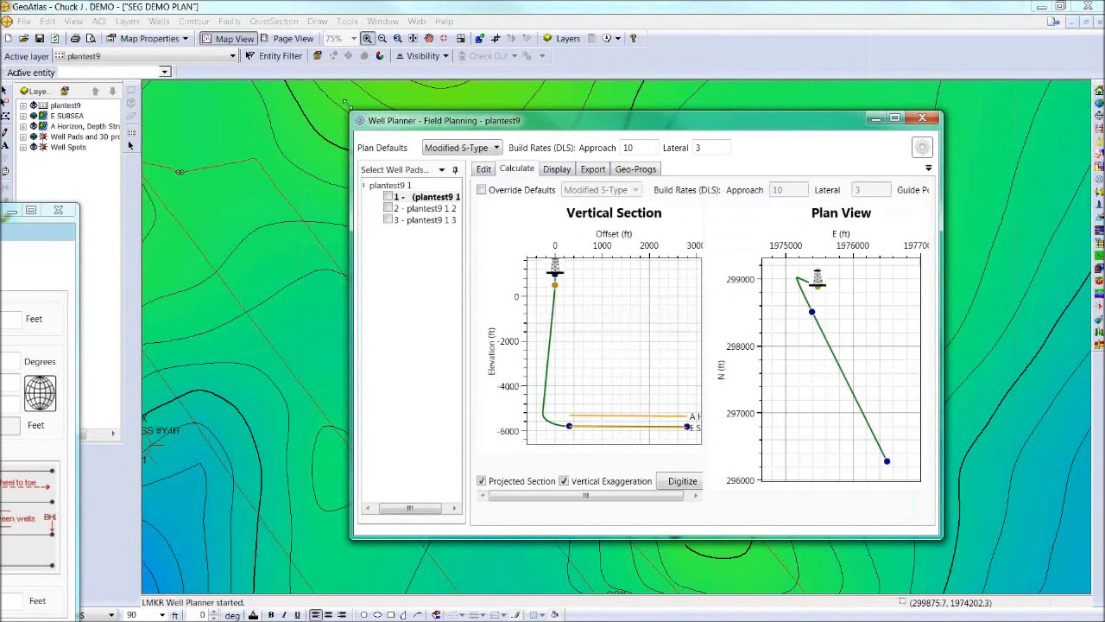
Enlarge the first well's calculated trajectory view and lower the kick-off point to about 0 ft elevation in the vertical section.
drag(347, 104, 208, 32)
mouse_move(567, 312)
mouse_down()
mouse_move(577, 318)
mouse_move(582, 303)
mouse_up()
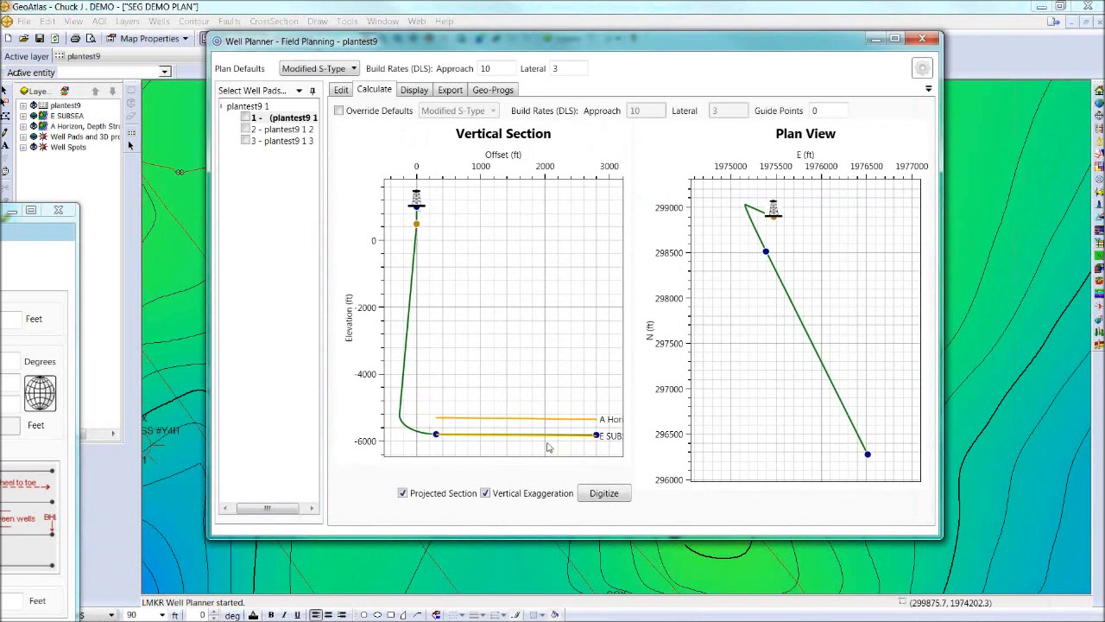
mouse_move(419, 228)
mouse_down()
mouse_move(423, 410)
mouse_move(431, 242)
mouse_up()
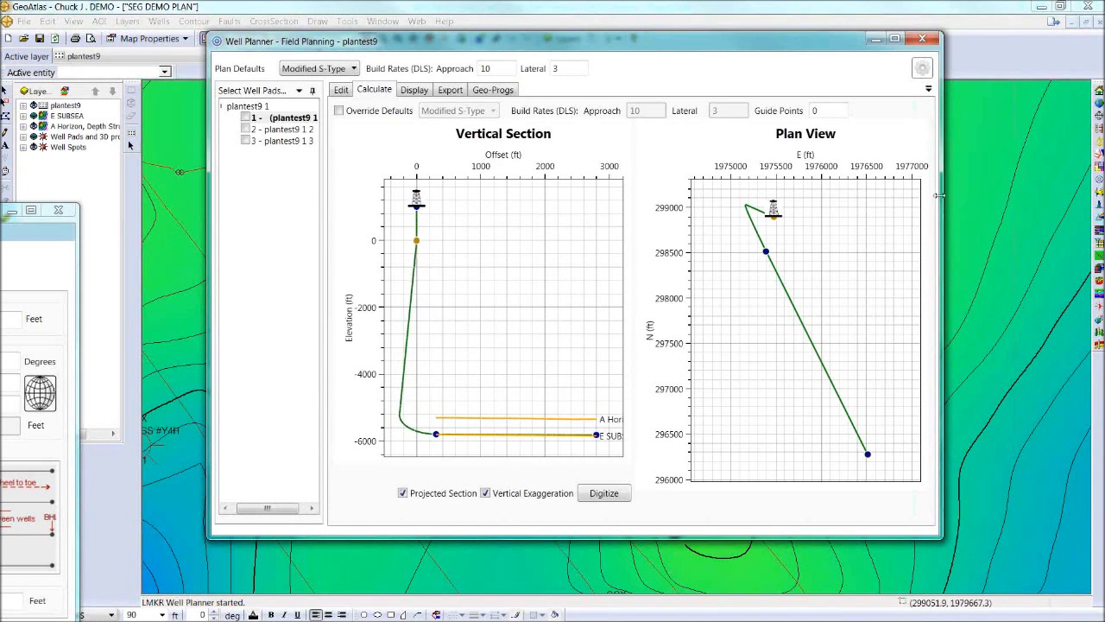
drag(954, 196, 1009, 196)
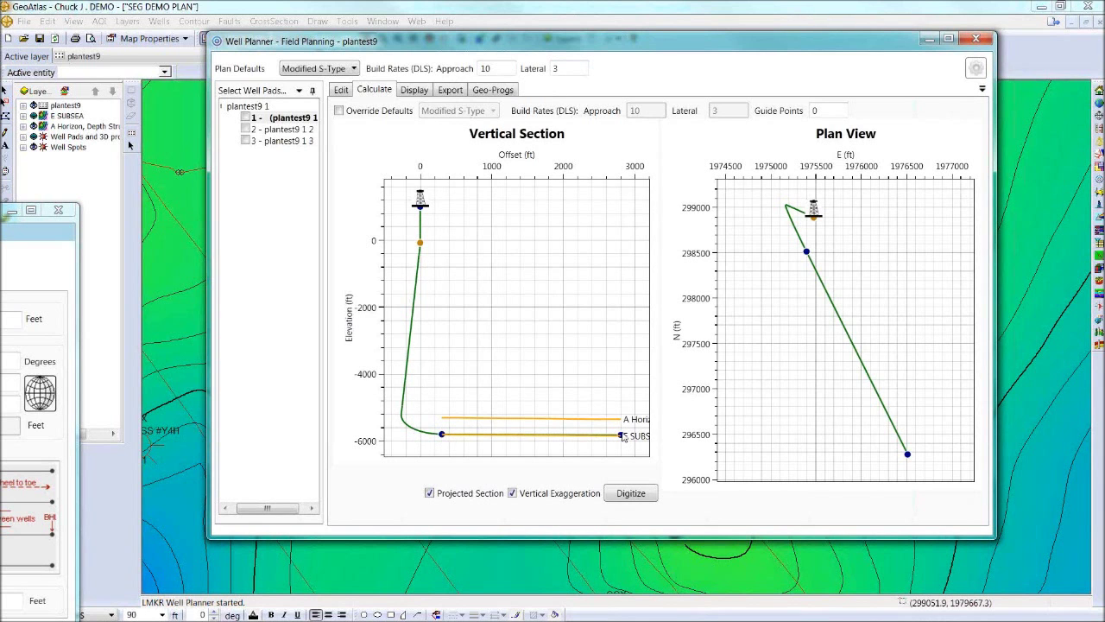
Override the plan defaults for the first well and set its lateral build rate to 5.
click(360, 113)
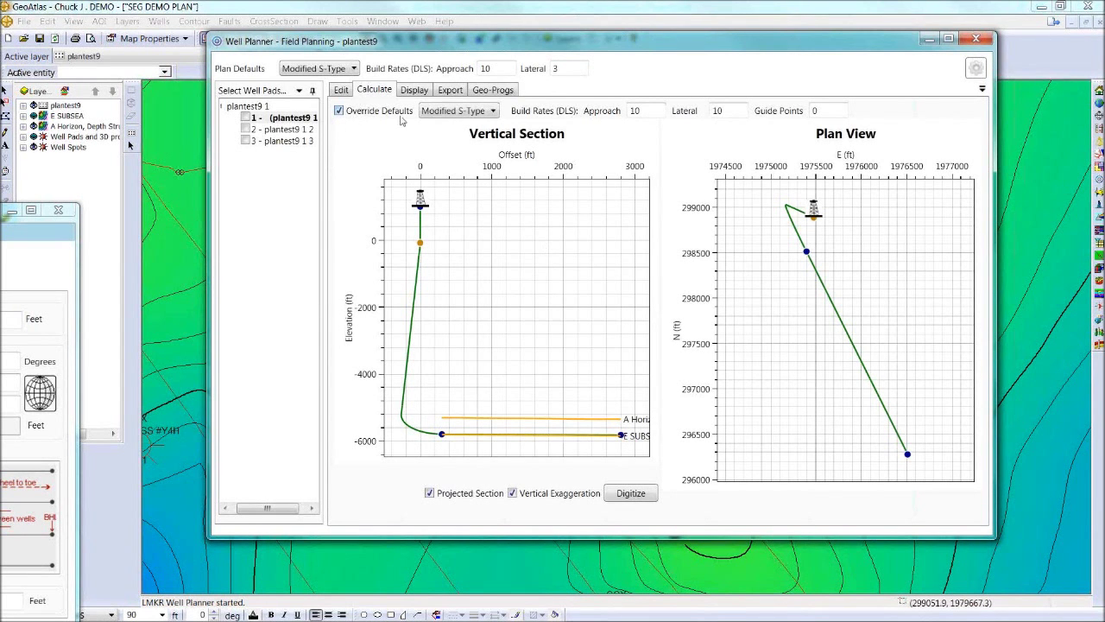
drag(722, 110, 713, 117)
click(734, 111)
text(5)
Digitize an intermediate target midway along the lateral and raise it to about 1590 ft offset and -5310 ft elevation in the vertical section.
click(634, 496)
click(633, 495)
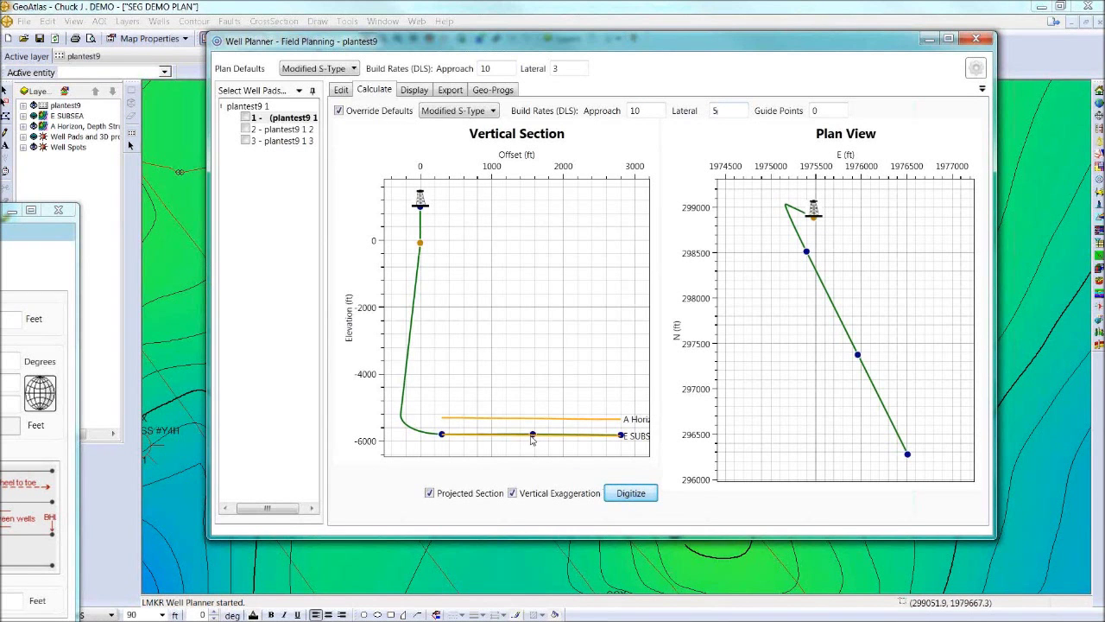
click(531, 435)
drag(531, 436, 535, 416)
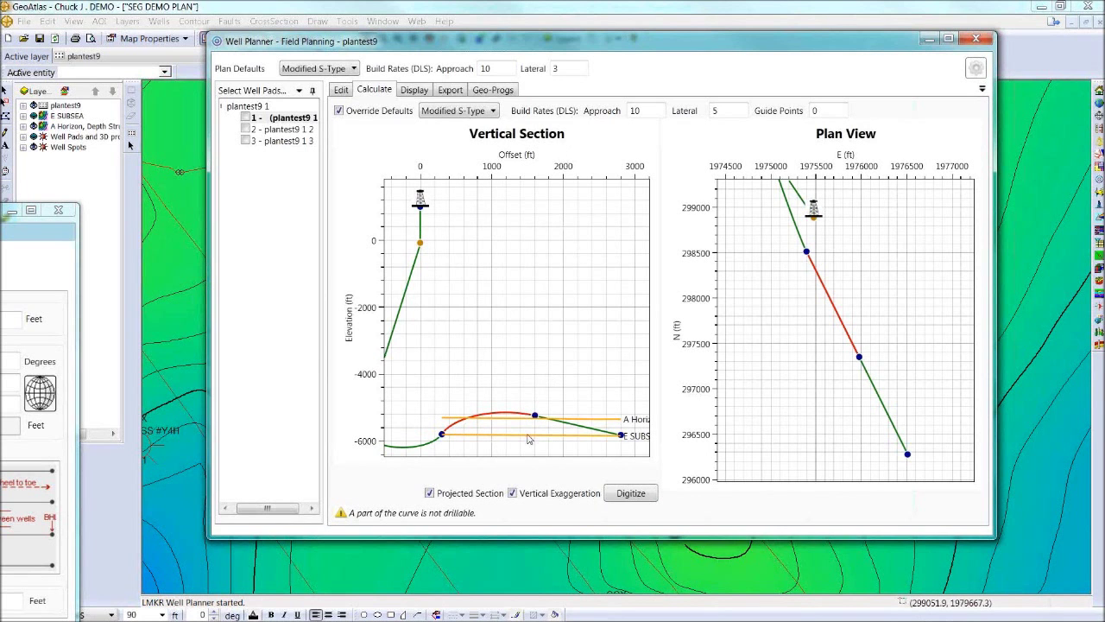
mouse_move(534, 419)
mouse_down()
mouse_move(535, 433)
mouse_move(535, 420)
mouse_up()
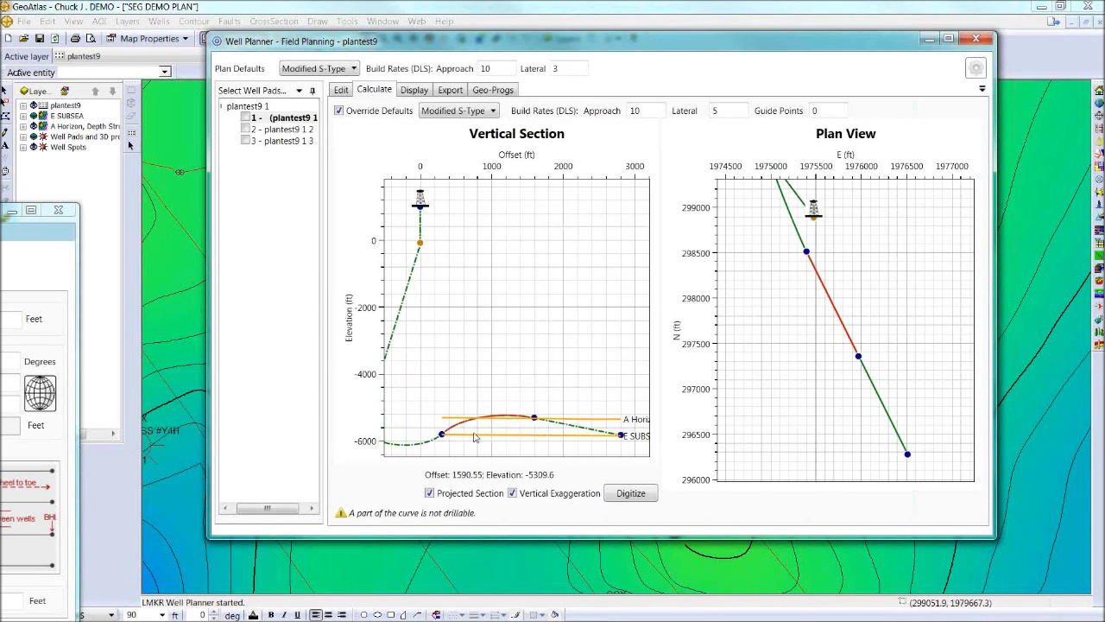
Set the first well's lateral build rate to 8.
double_click(724, 111)
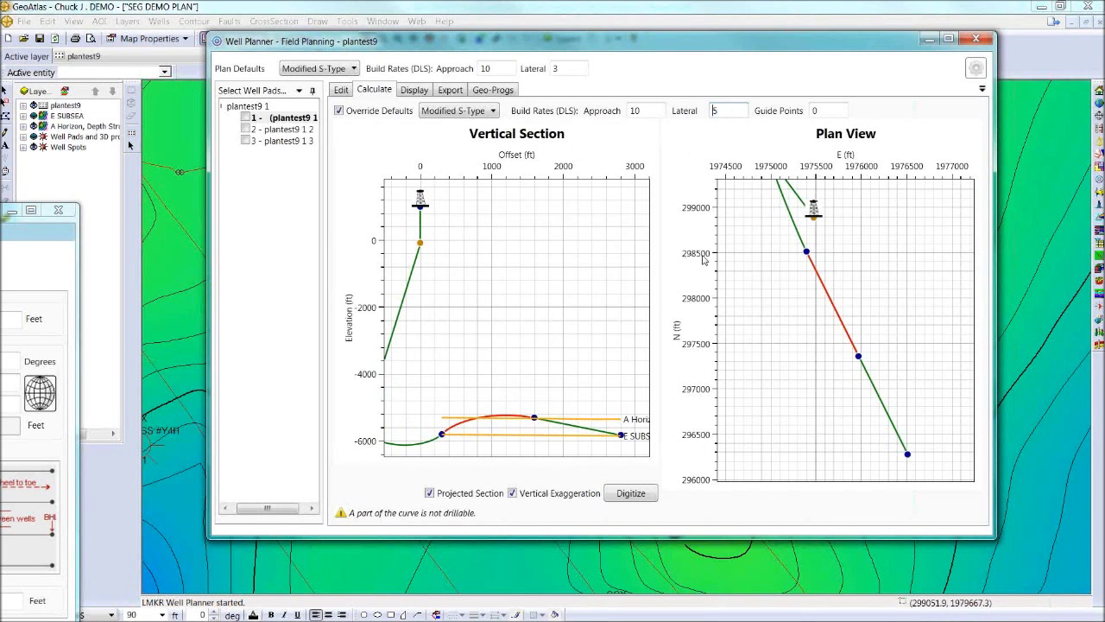
drag(738, 109, 680, 113)
text(8)
key(Return)
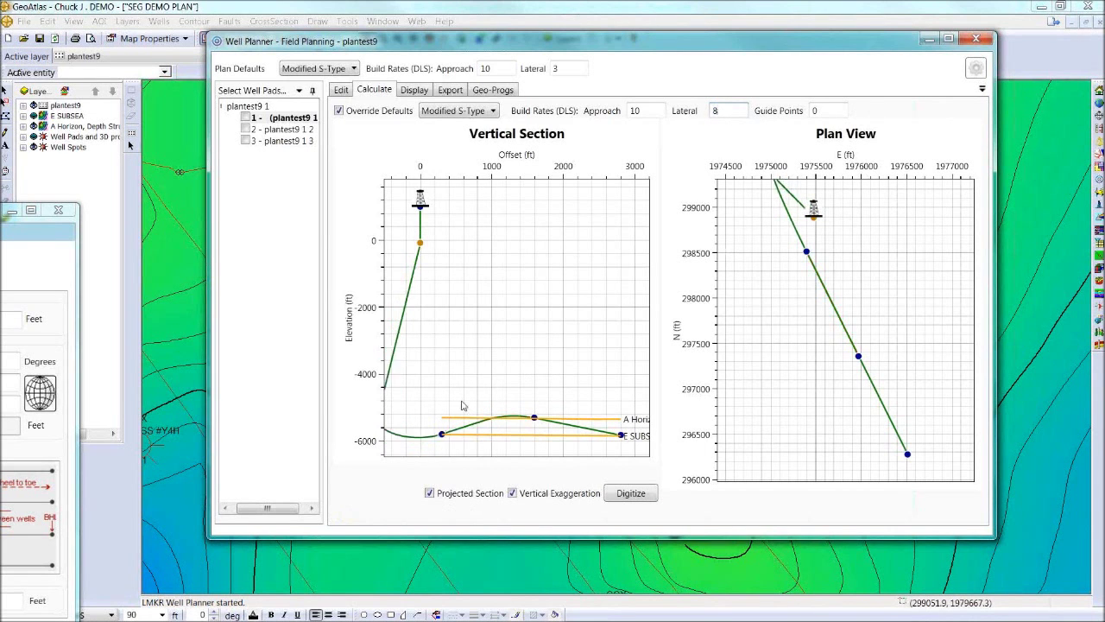
Lower the intermediate target to about -5640 ft elevation and raise the toe to about -5707 ft in the vertical section.
drag(535, 420, 538, 429)
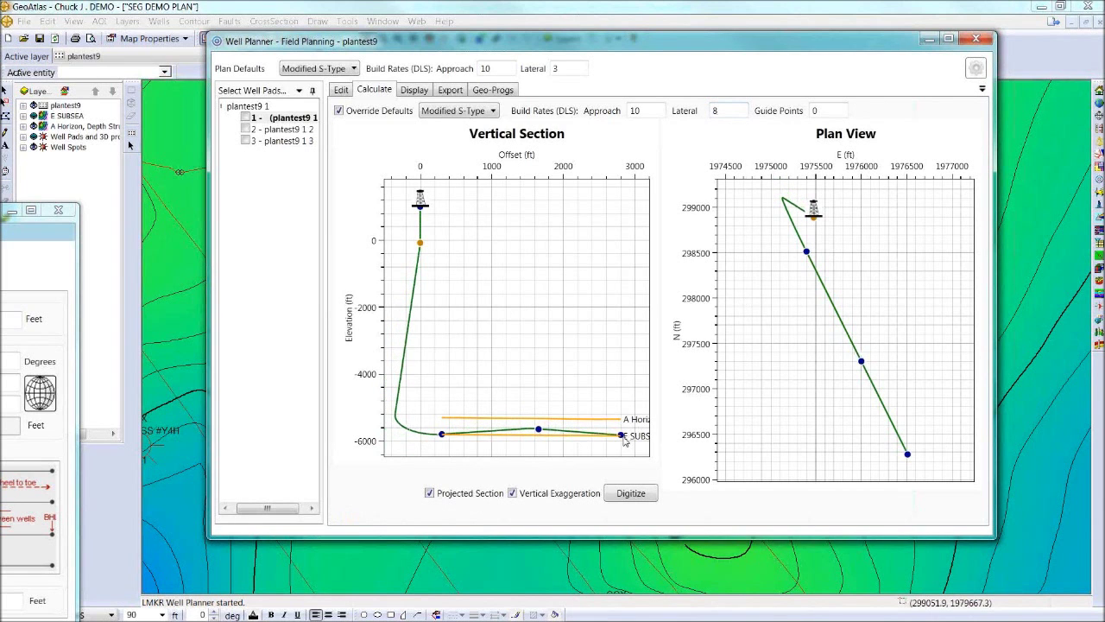
drag(624, 438, 624, 431)
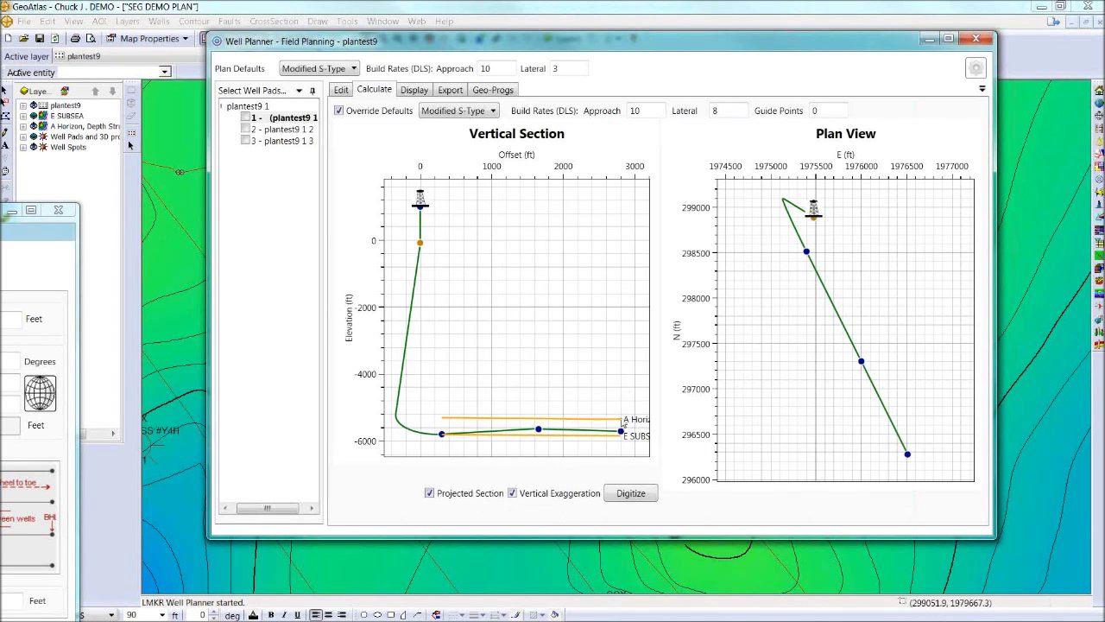
Move the intermediate target southwest in the plan view to about E 1975770, N 297171 with the projected section off, and restore the projection.
click(430, 494)
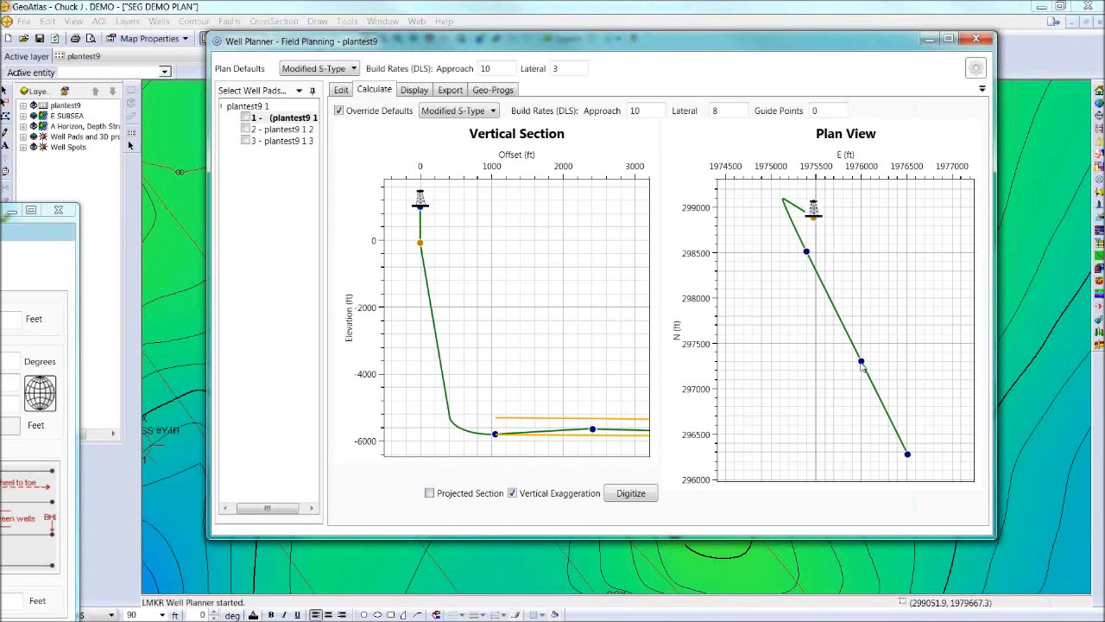
drag(863, 367, 843, 378)
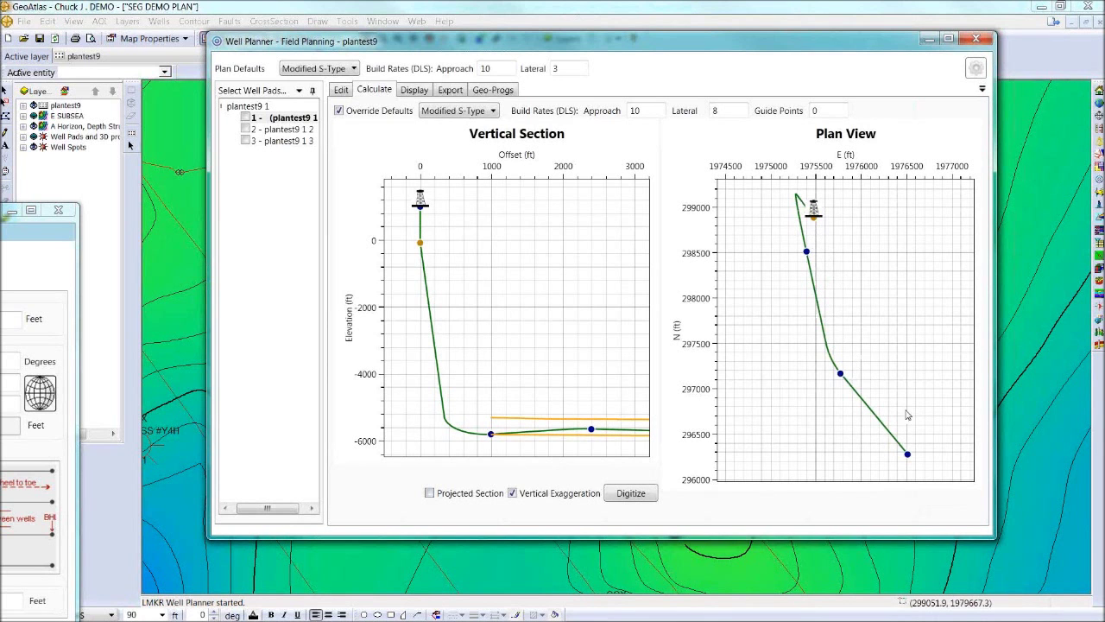
click(429, 493)
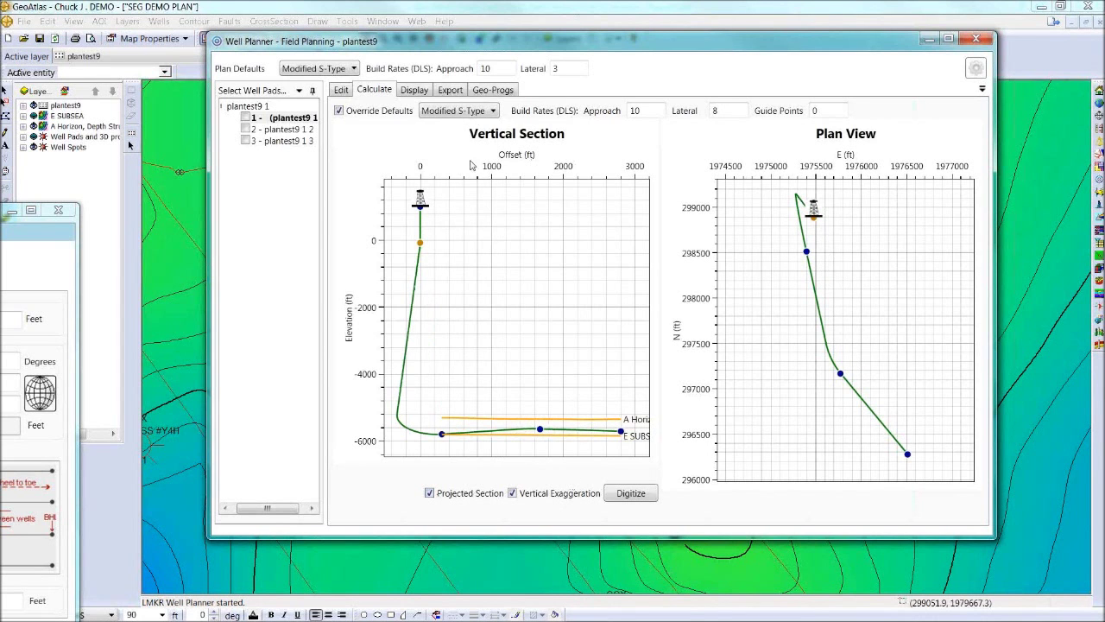
Examine the first well's path in 3D, its survey listing for export, and its Geo-Progs report.
click(414, 91)
drag(764, 327, 636, 290)
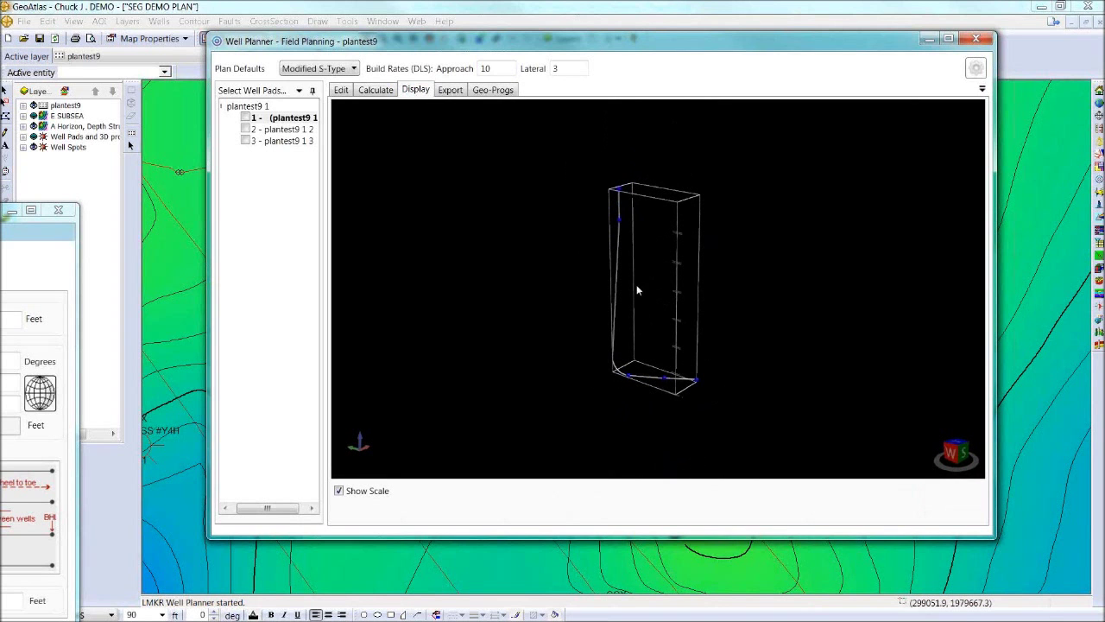
click(452, 91)
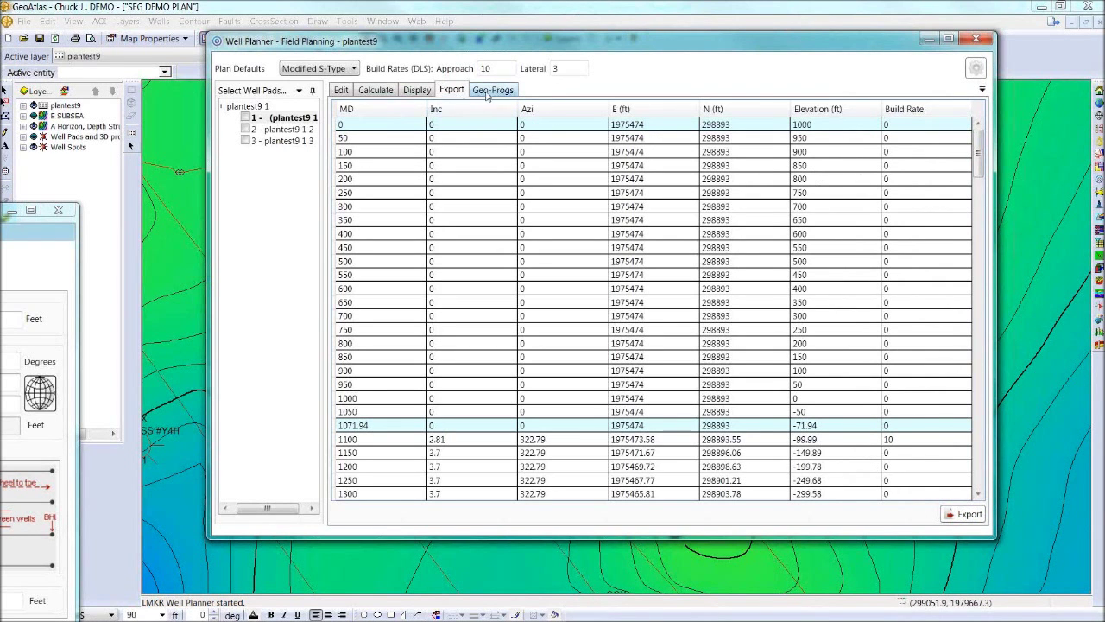
click(489, 92)
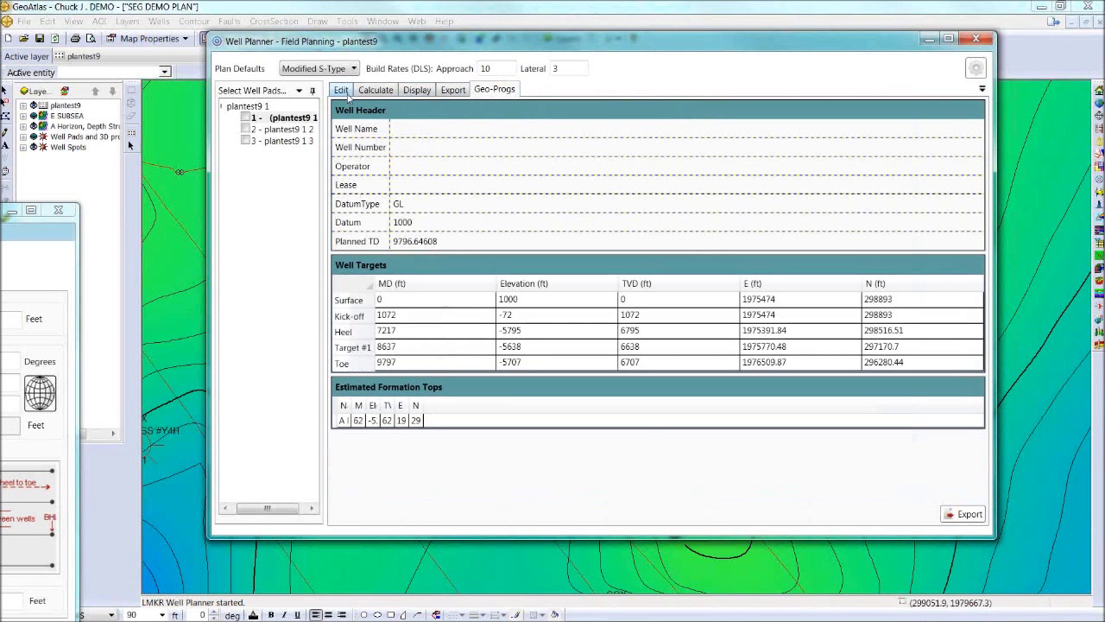
Raise the first well's intermediate target to about 1647 ft offset and -5258 ft elevation in the vertical section.
click(342, 91)
click(374, 91)
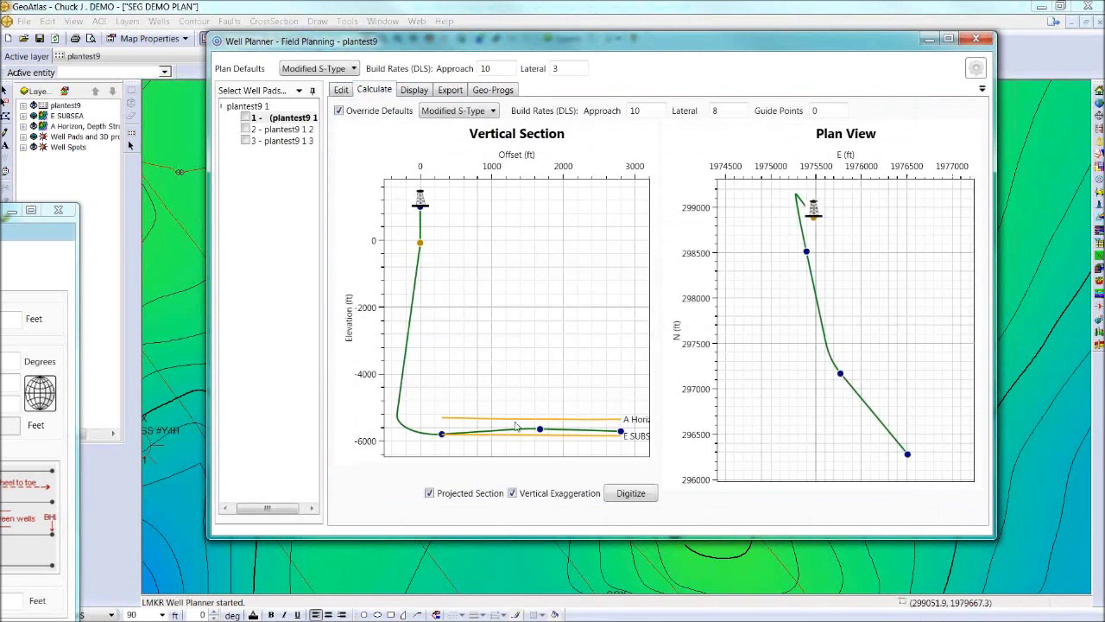
drag(538, 434, 537, 416)
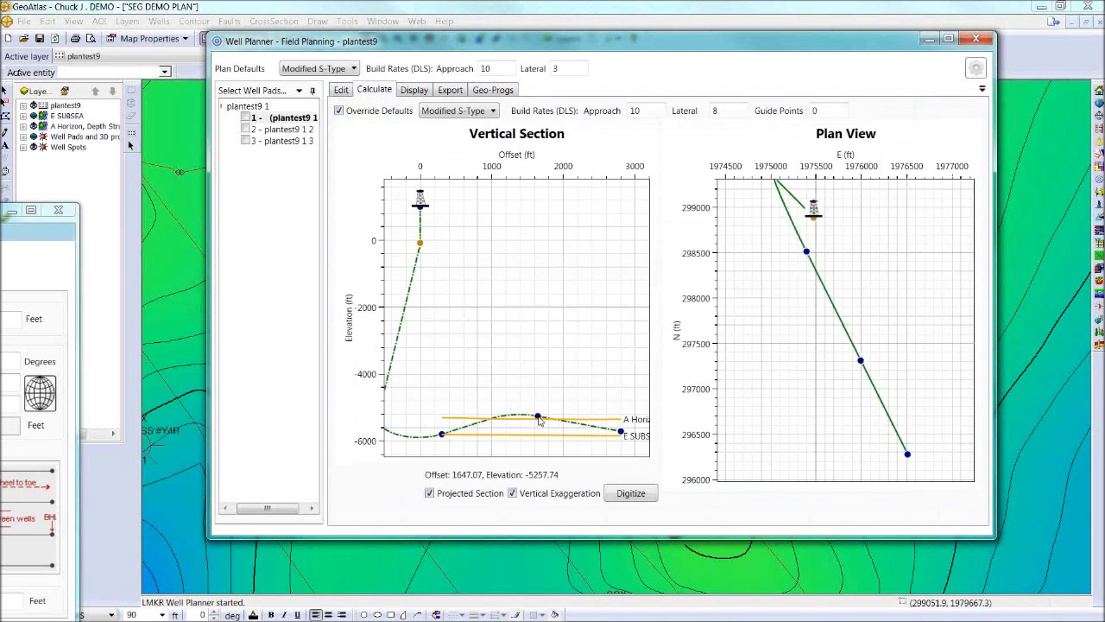
Enlarge and reposition the Well Planner window while reviewing the first well's points, calculated path and estimated formation tops.
click(500, 91)
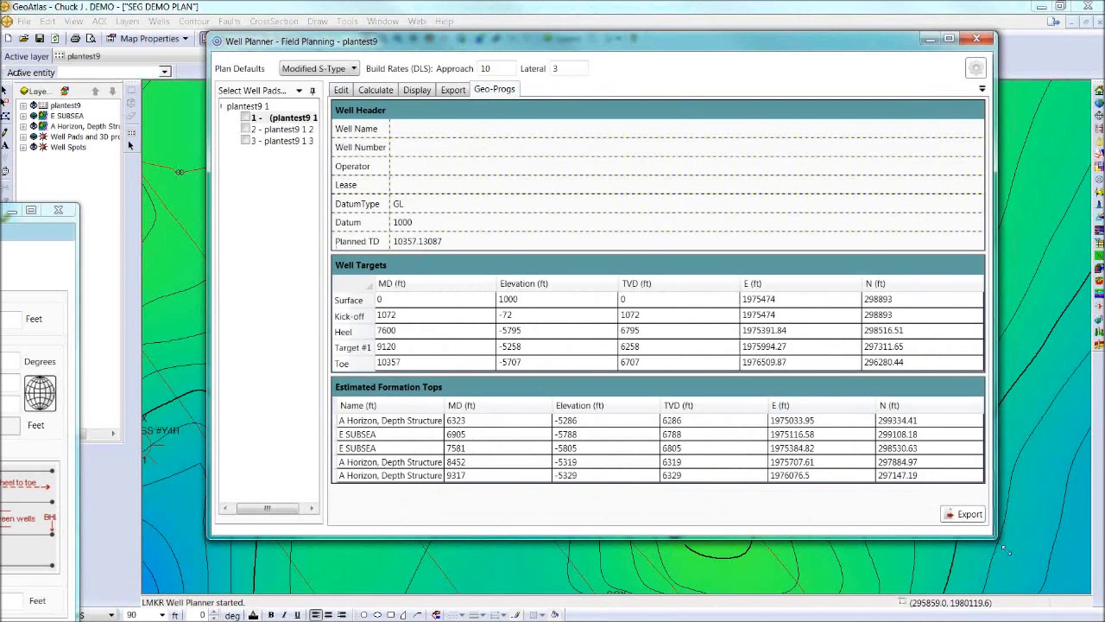
drag(1006, 550, 1060, 575)
click(340, 90)
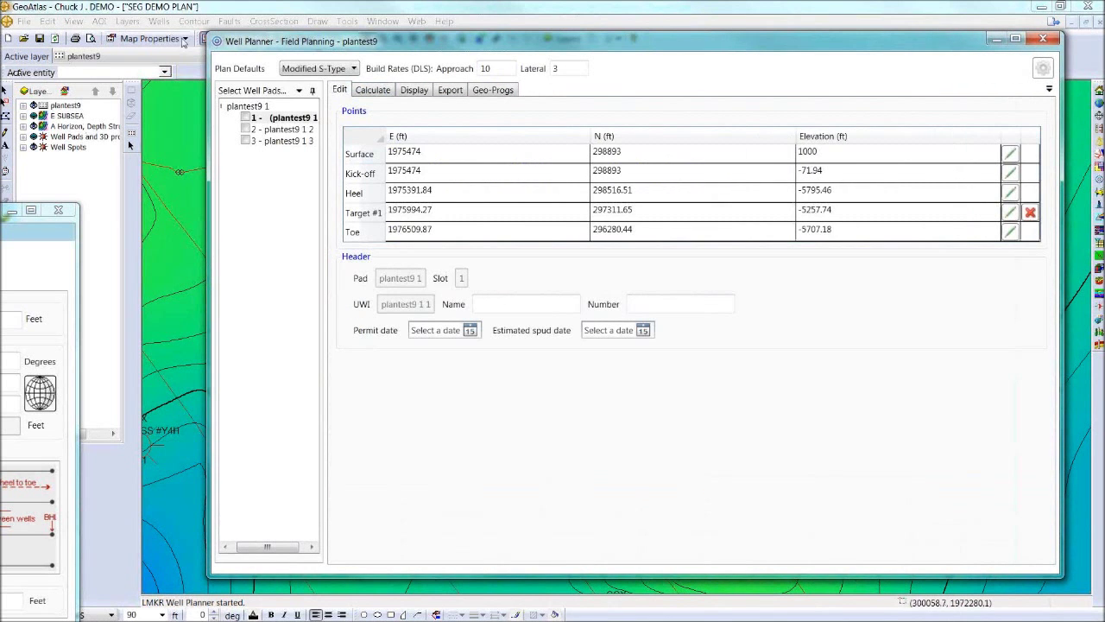
drag(251, 47, 316, 98)
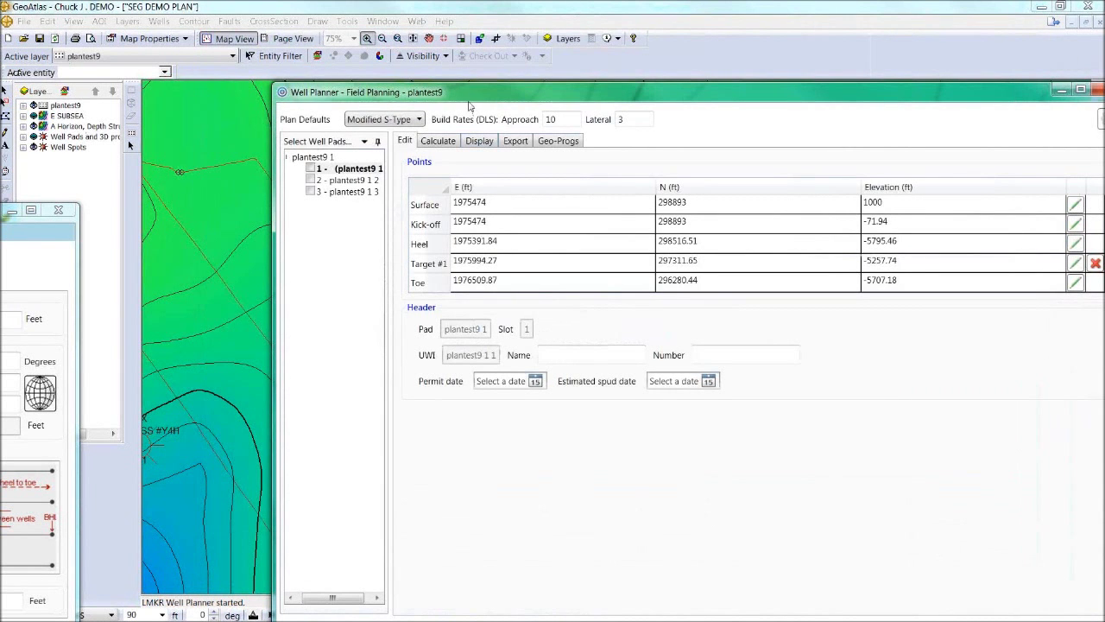
drag(469, 107, 317, 60)
click(286, 95)
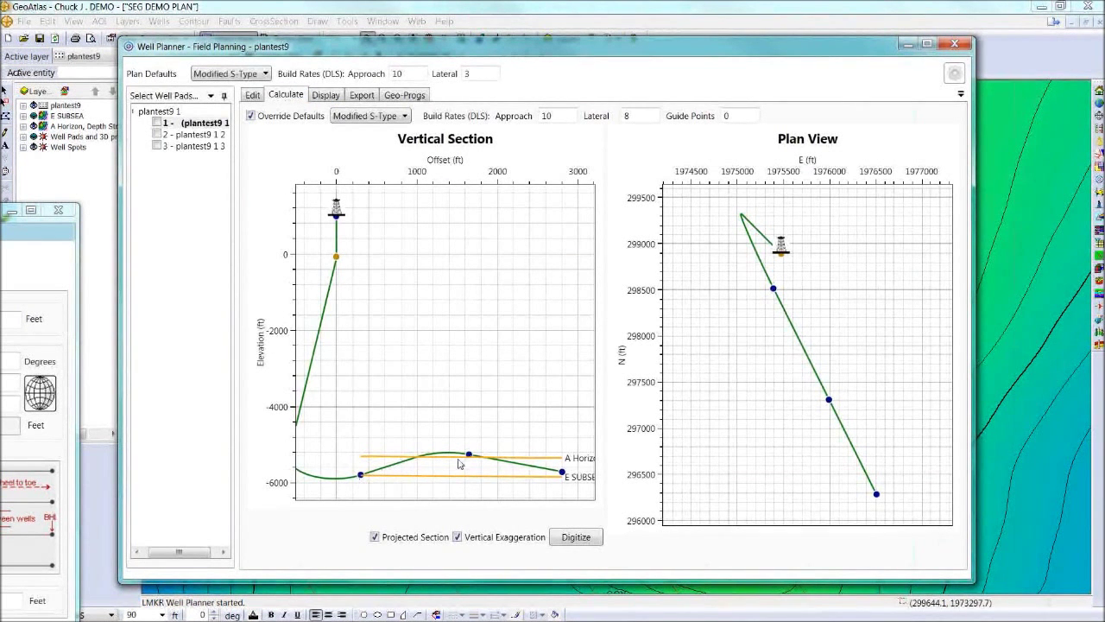
click(402, 97)
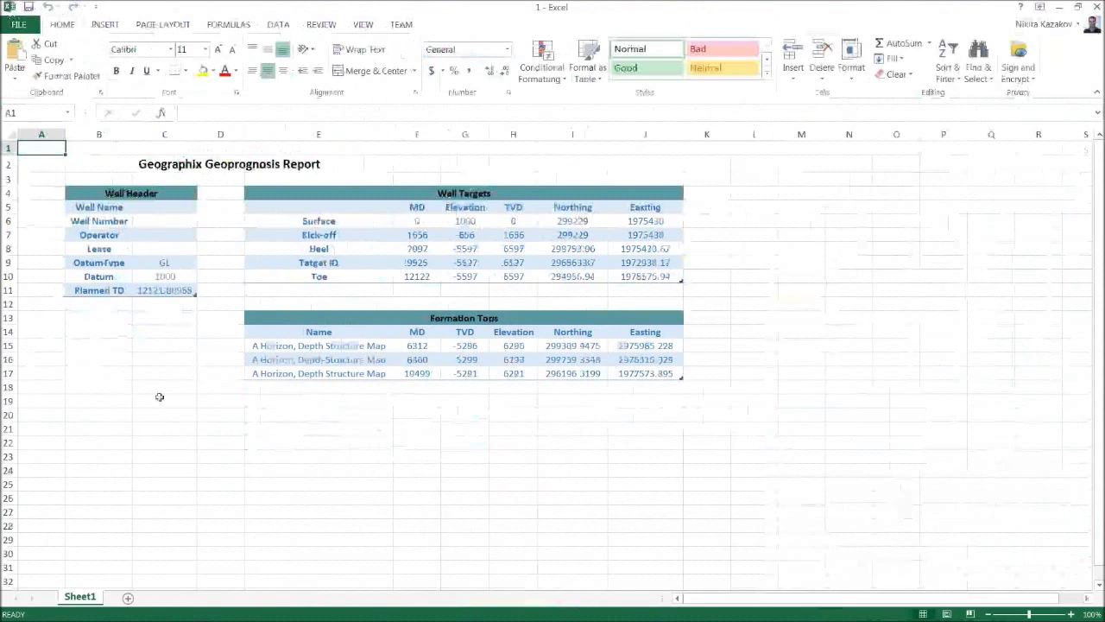
Examine the exported Geographix Geoprognosis Report in Excel, including its well targets and formation tops, and minimize Excel.
click(160, 396)
scroll(160, 384, up, 2)
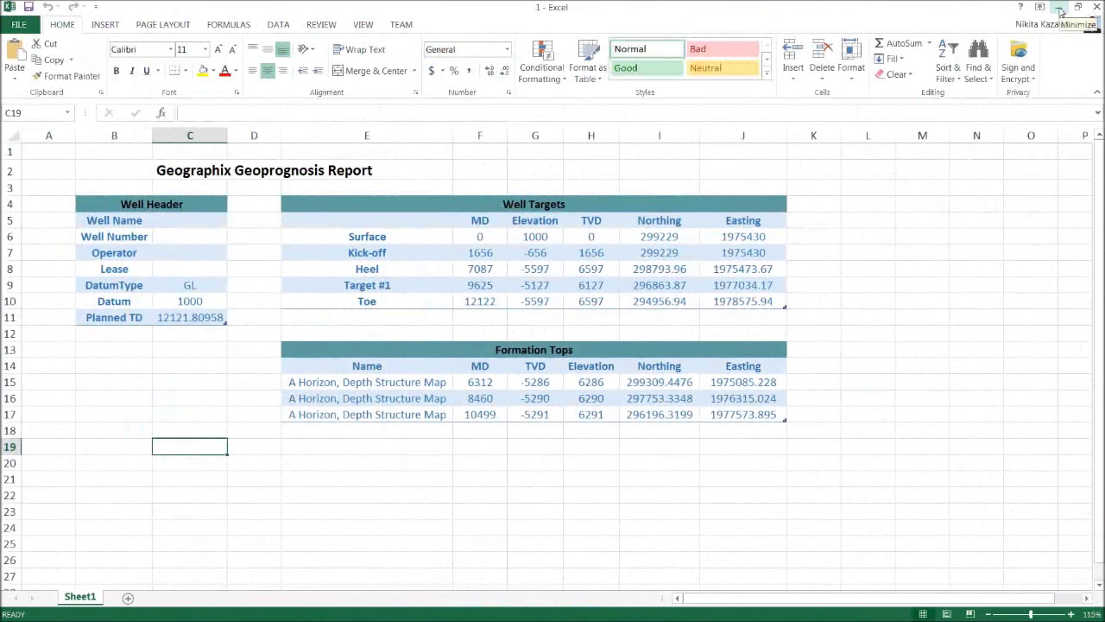
click(1060, 8)
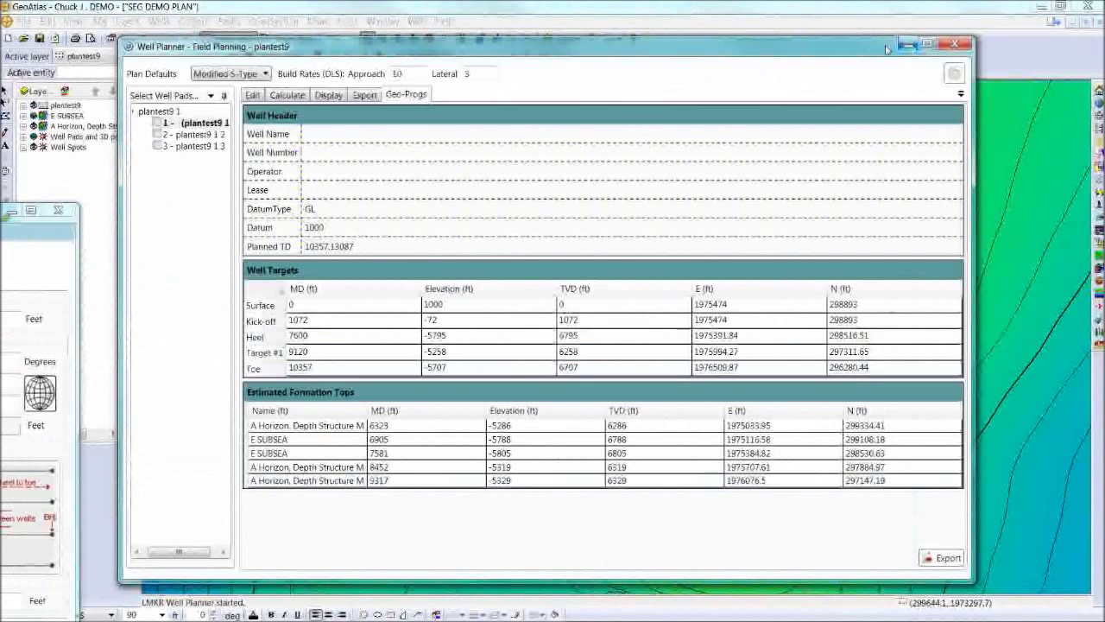
Check the Geo-Progs reports of the pad's second and third wells and reselect the first well.
click(214, 135)
key(Down)
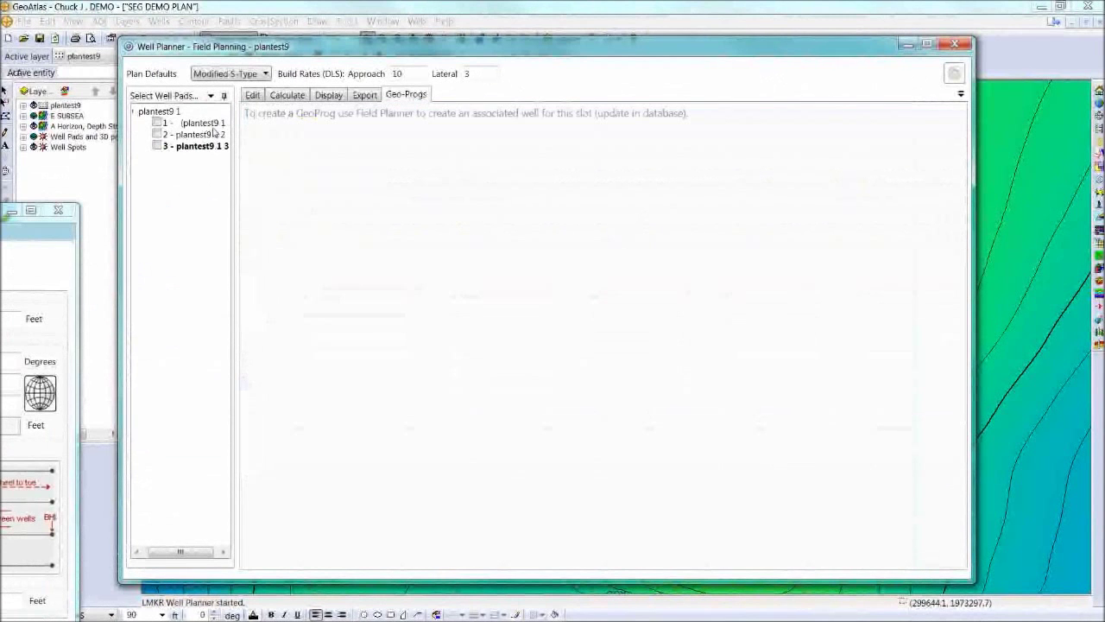
click(207, 124)
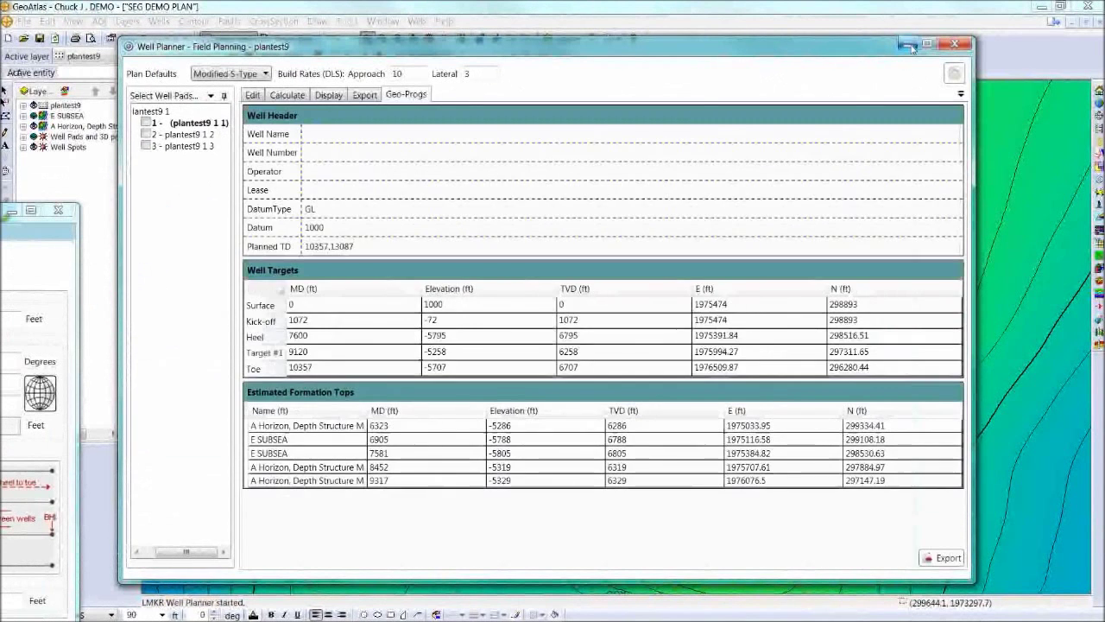
Clear the Well Planner and Field Planner windows off the map.
click(910, 45)
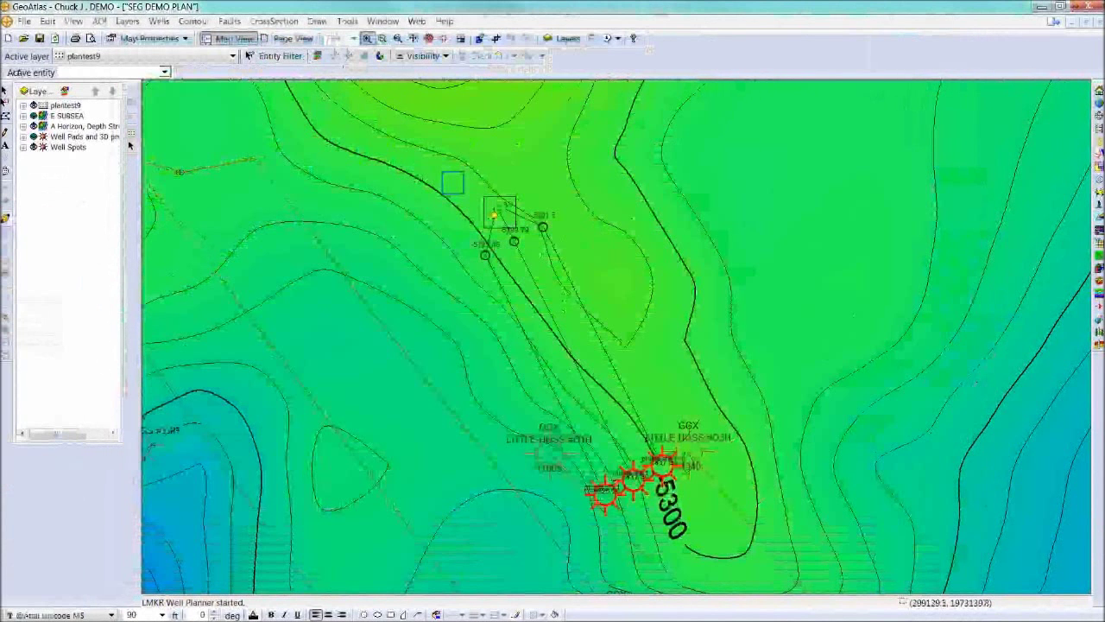
drag(0, 203, 681, 183)
click(525, 228)
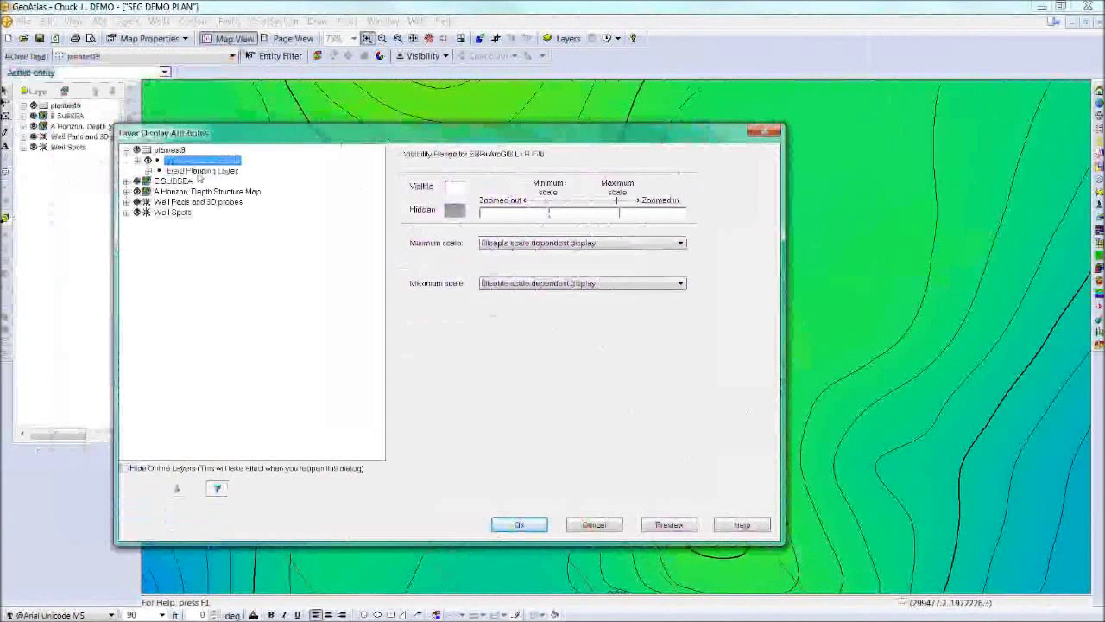
Expand the Field Planning Layer of plantest9 in the layer display attributes and hide the Deviated Path Buffer and Well Stick sublayers.
double_click(212, 171)
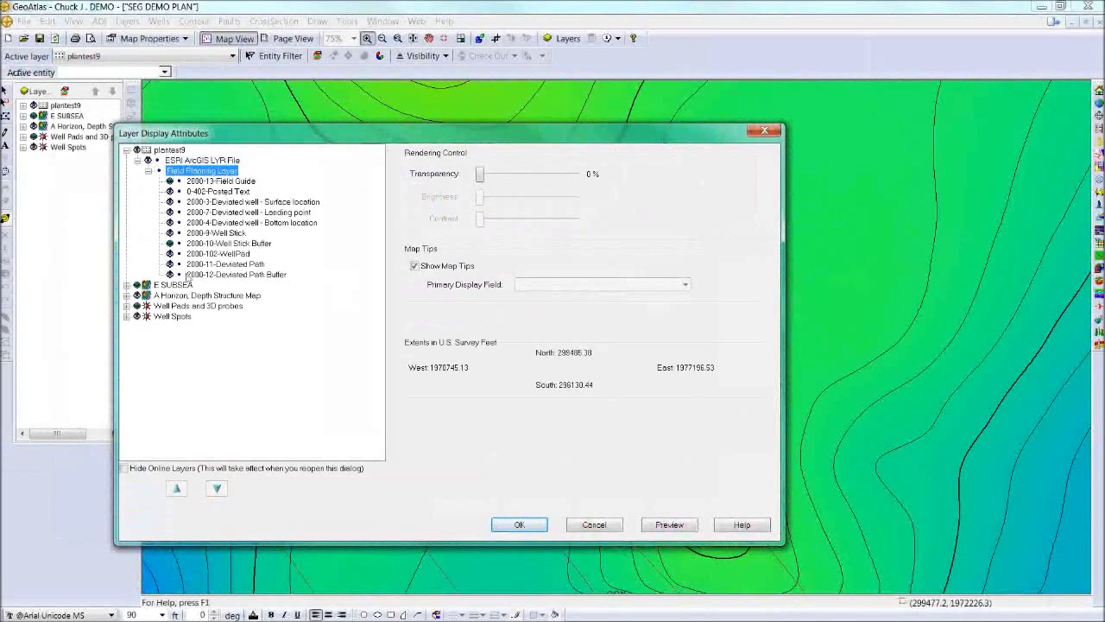
drag(328, 140, 539, 182)
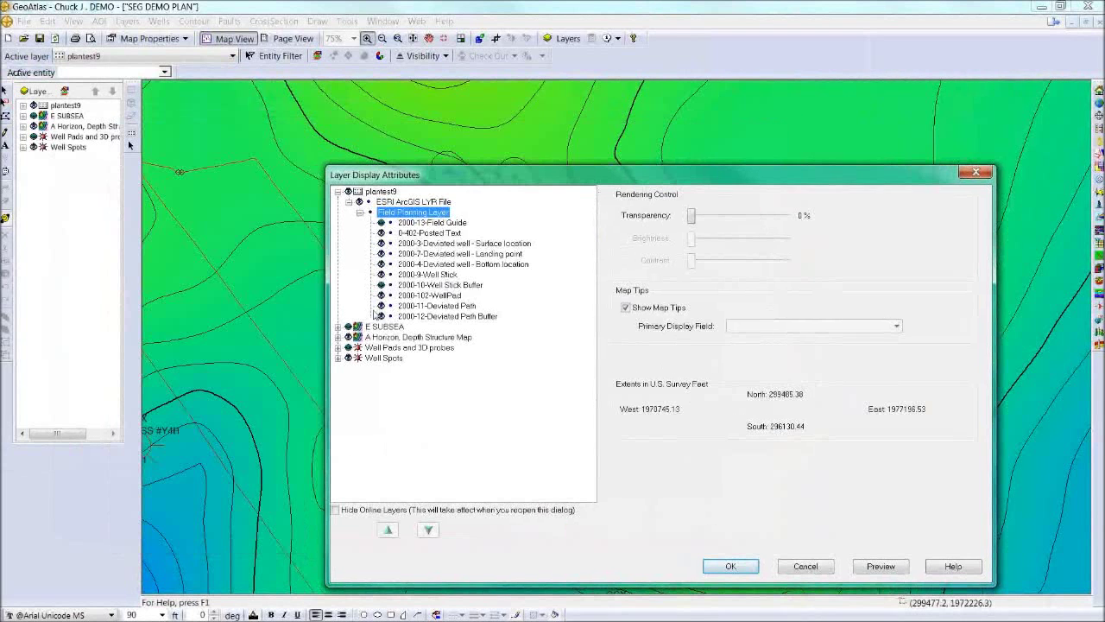
click(384, 317)
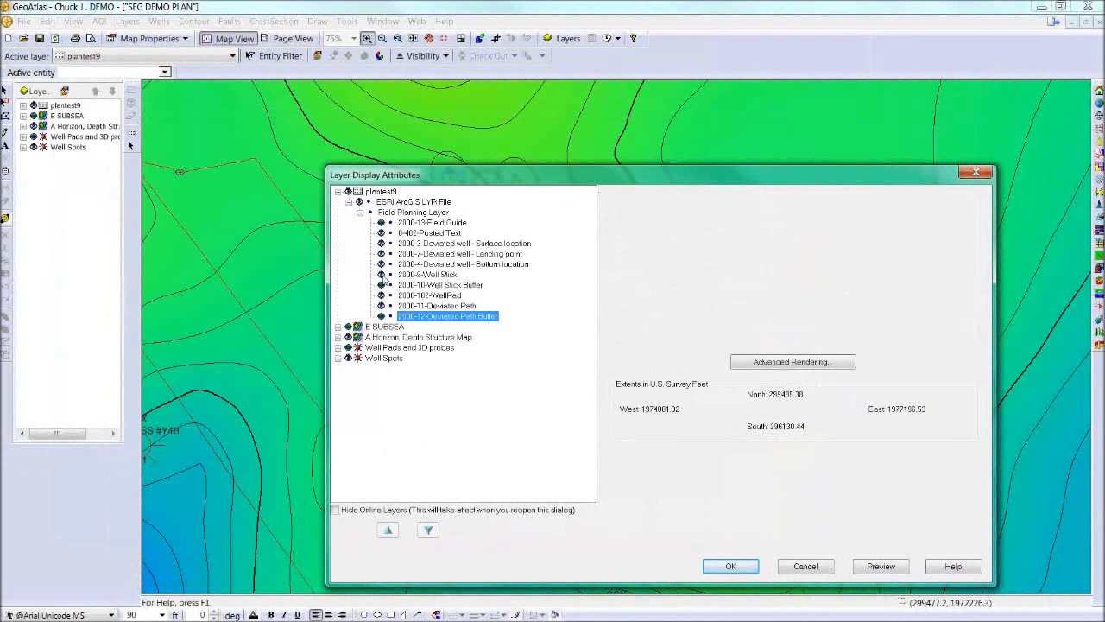
click(384, 275)
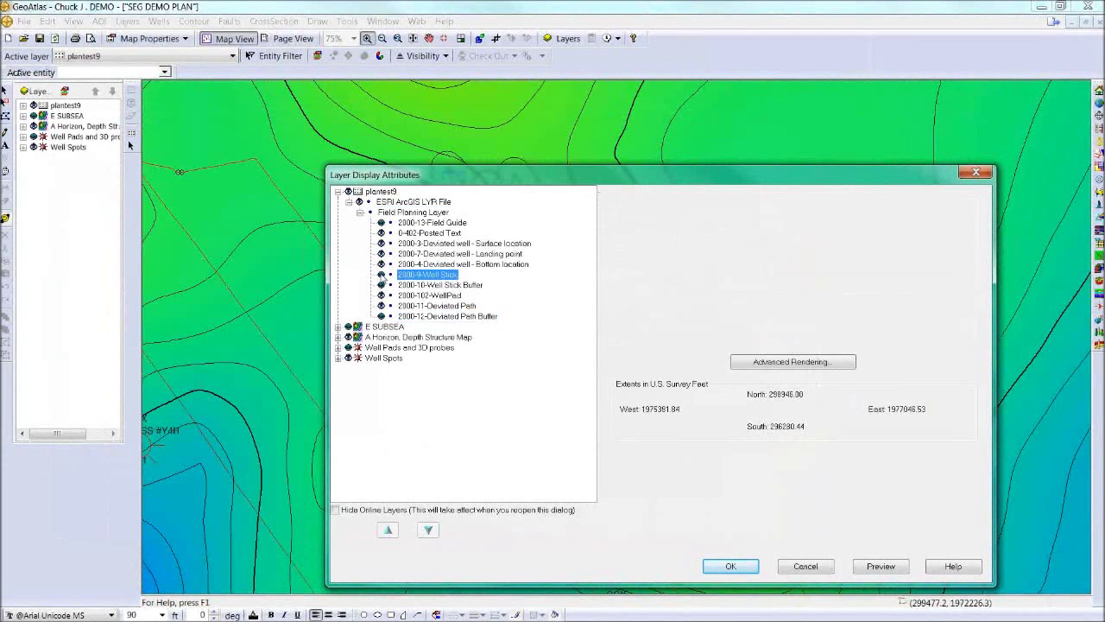
Set the Well Stick sublayer's line color to red and its weight to 1, and apply the layer display changes.
click(816, 366)
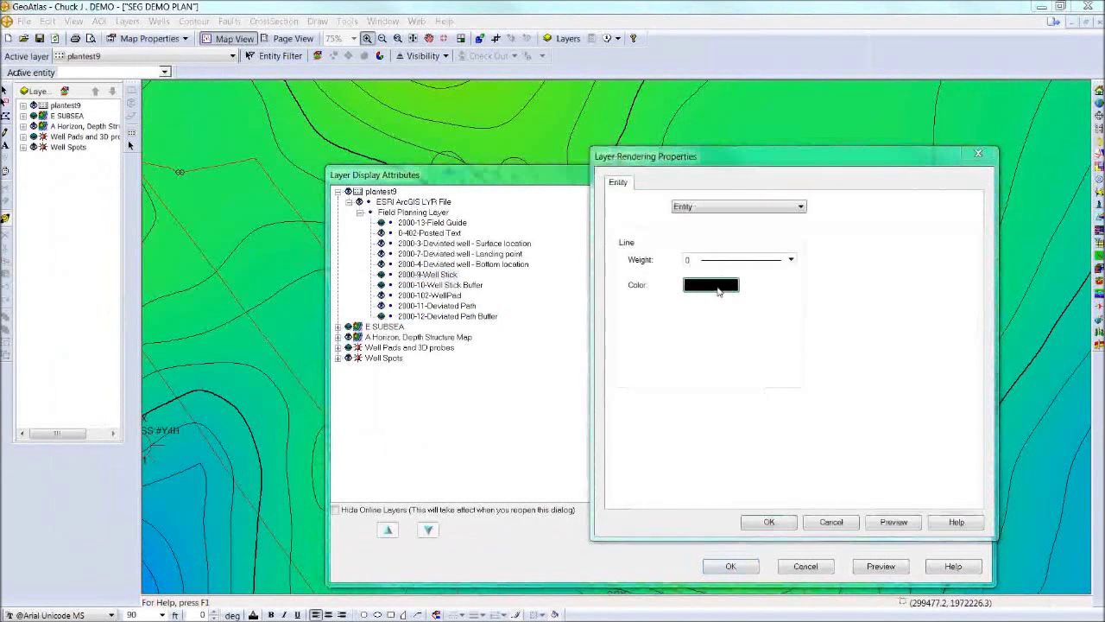
click(711, 284)
click(481, 187)
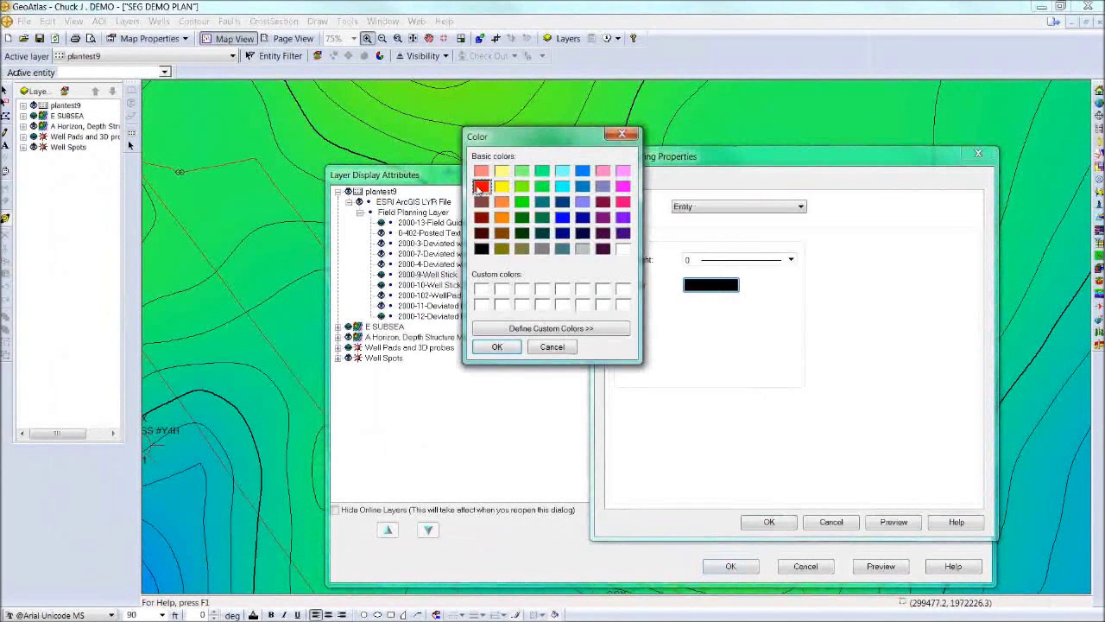
click(496, 346)
click(706, 262)
click(709, 284)
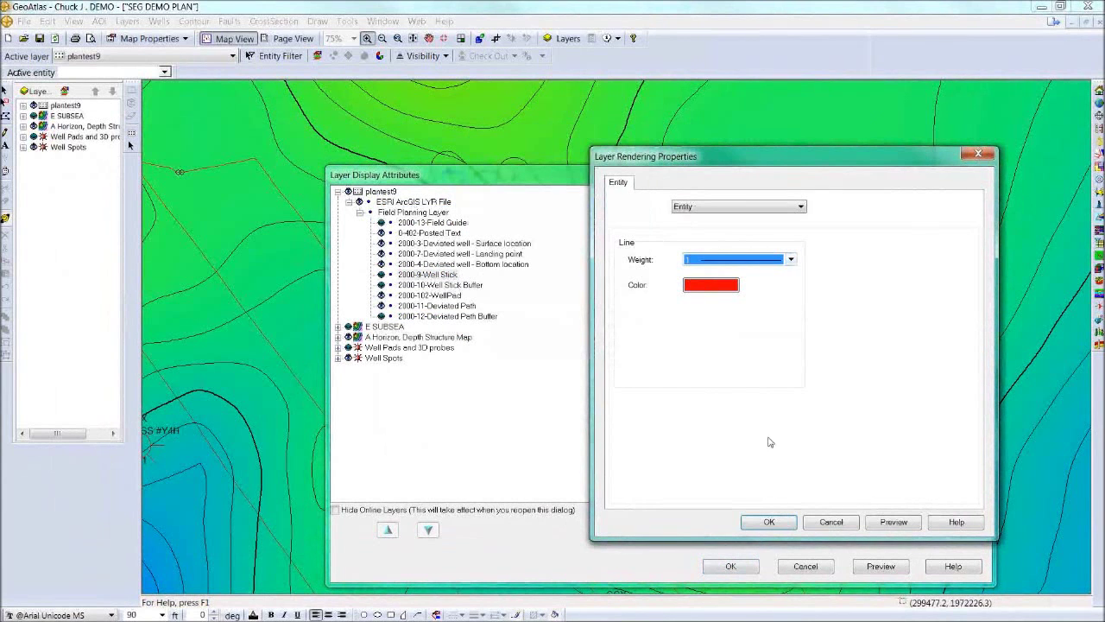
click(786, 519)
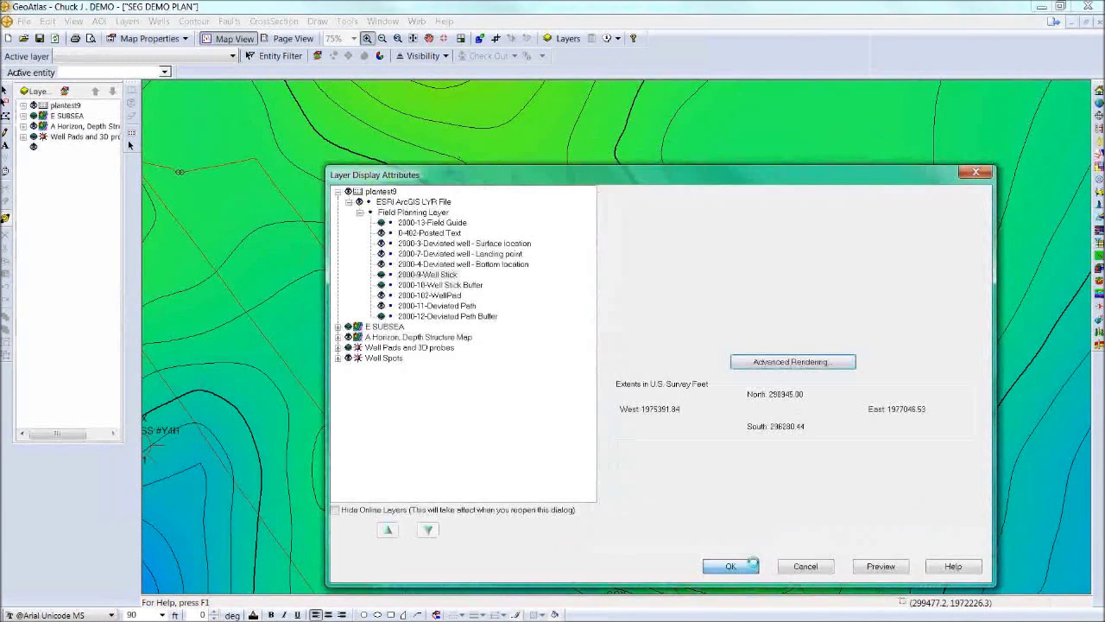
Move the landing point of plantest9's first well farther west on the map and update the plan layer.
click(748, 565)
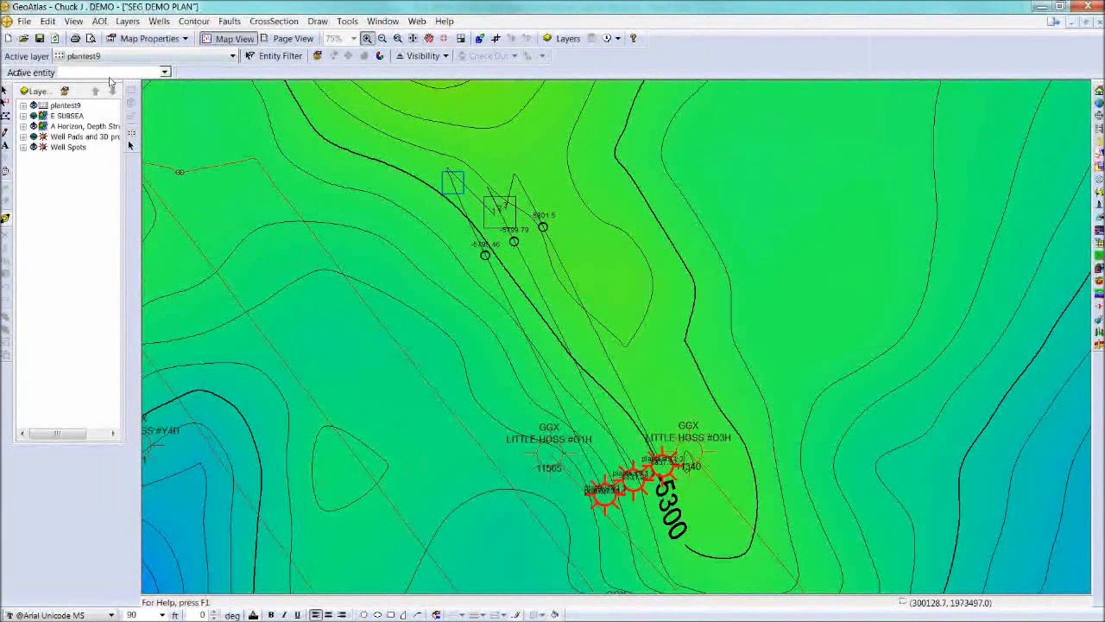
click(131, 146)
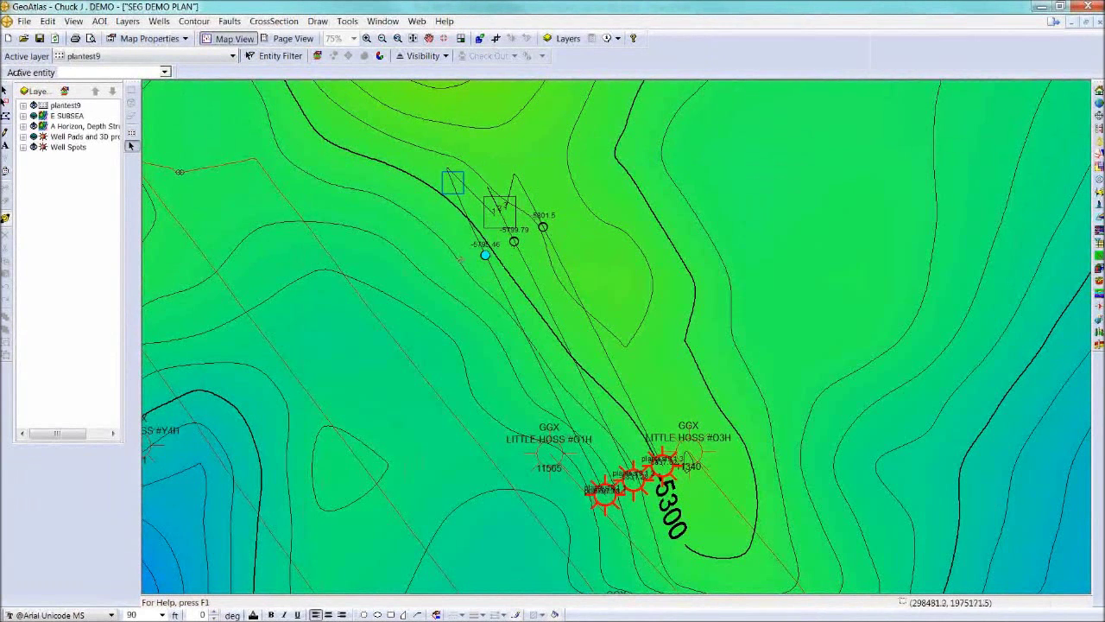
drag(434, 270, 434, 269)
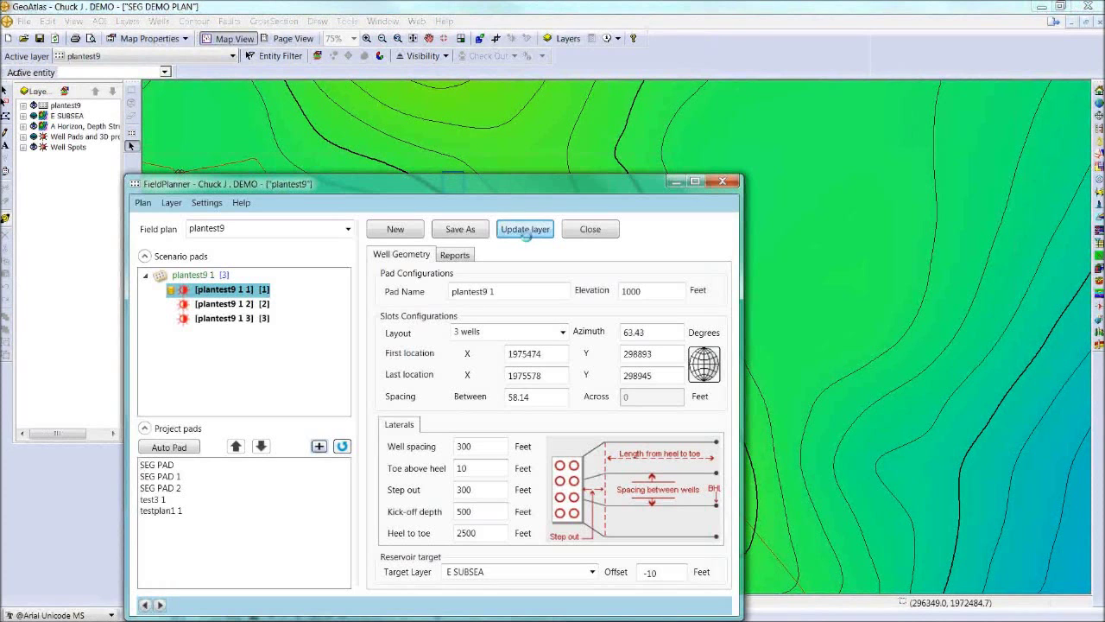
click(525, 229)
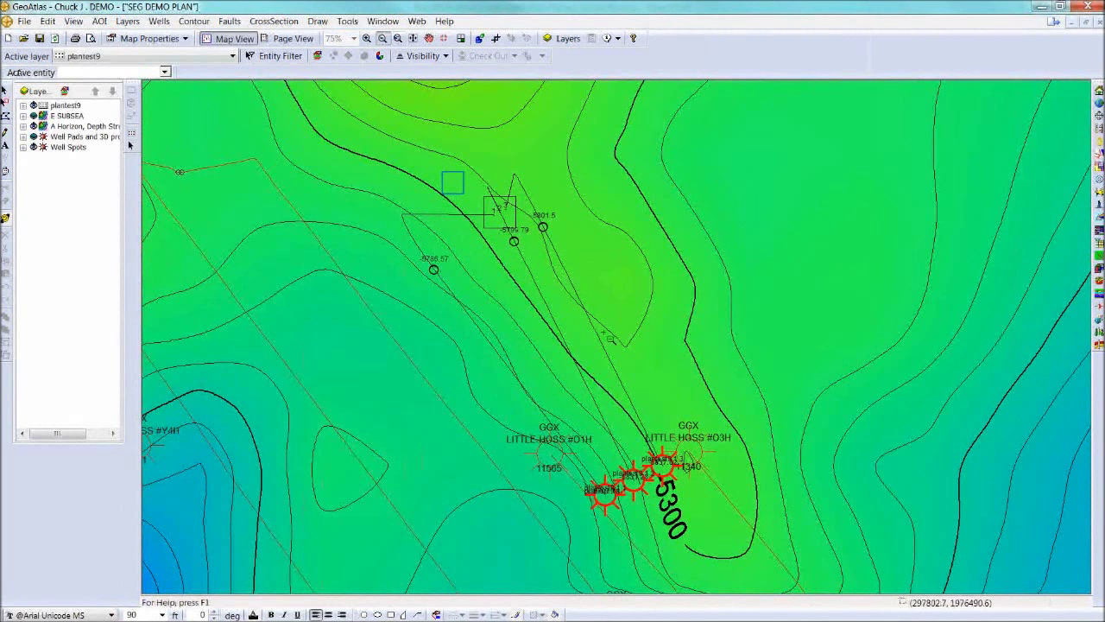
Make Well Spots the active layer on the SEG DEMO PLAN map.
click(382, 38)
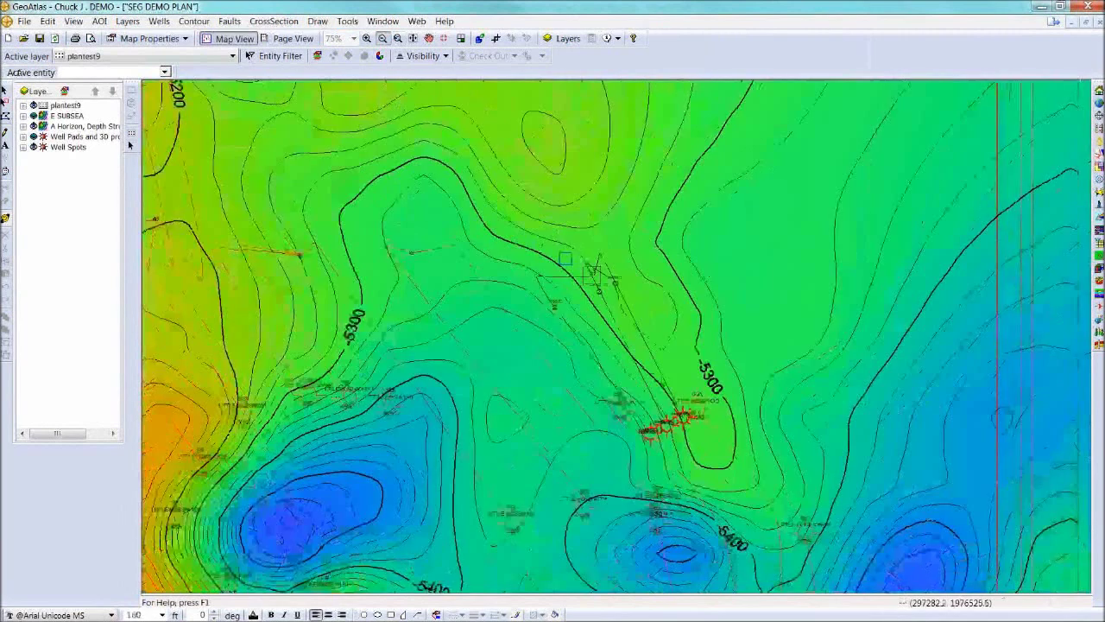
click(383, 38)
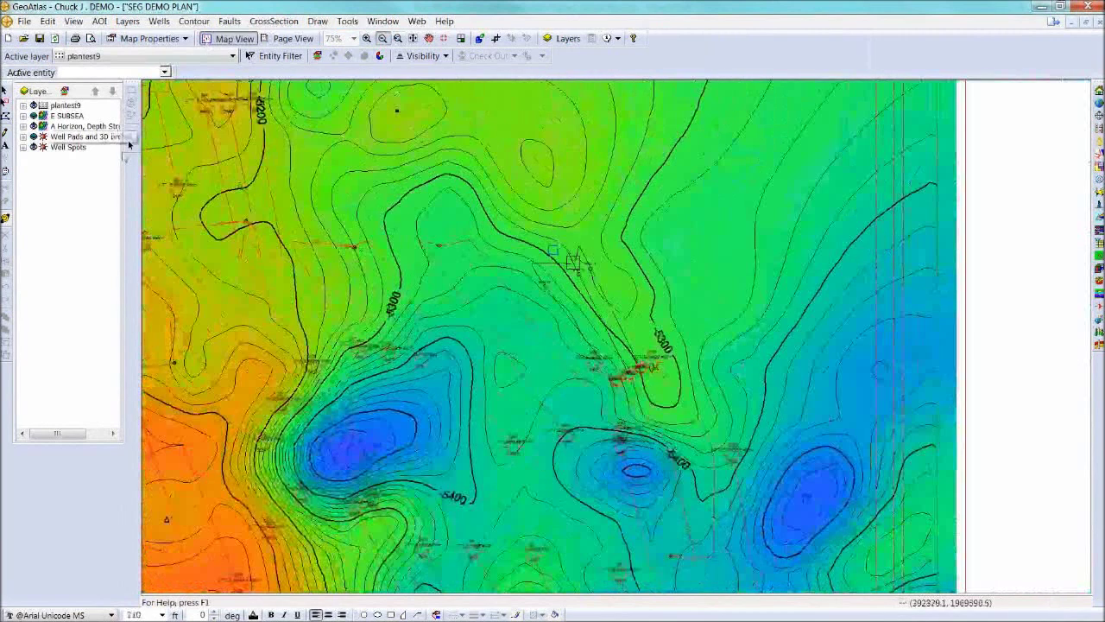
click(132, 57)
click(125, 100)
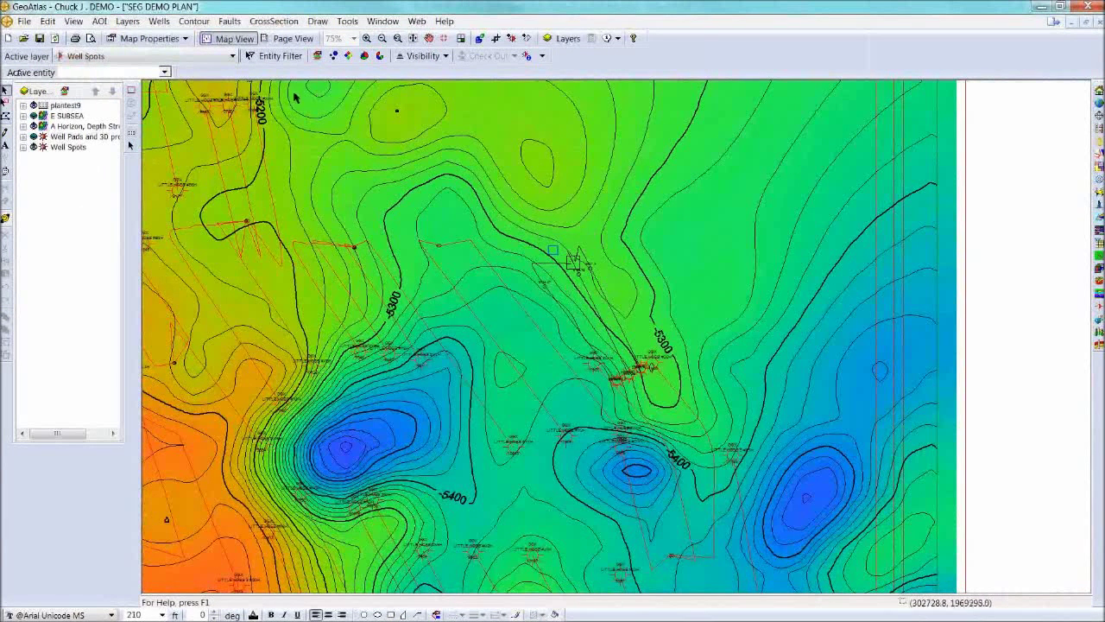
Create a 3D probe named testdemo00 covering most of the mapped well and structure area.
click(383, 38)
click(586, 382)
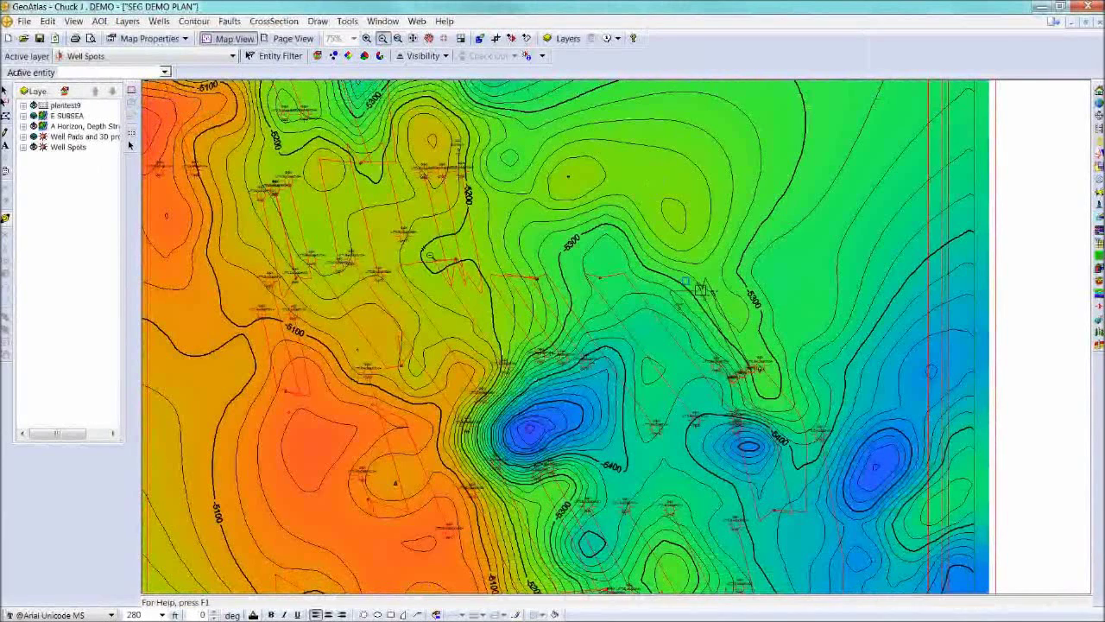
click(504, 325)
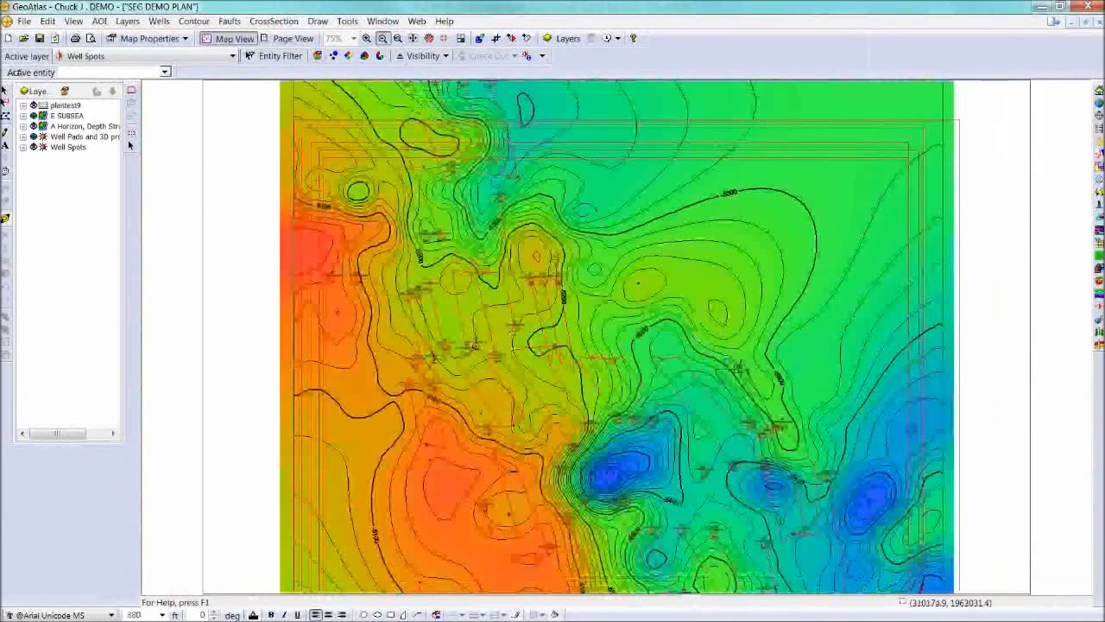
key(Escape)
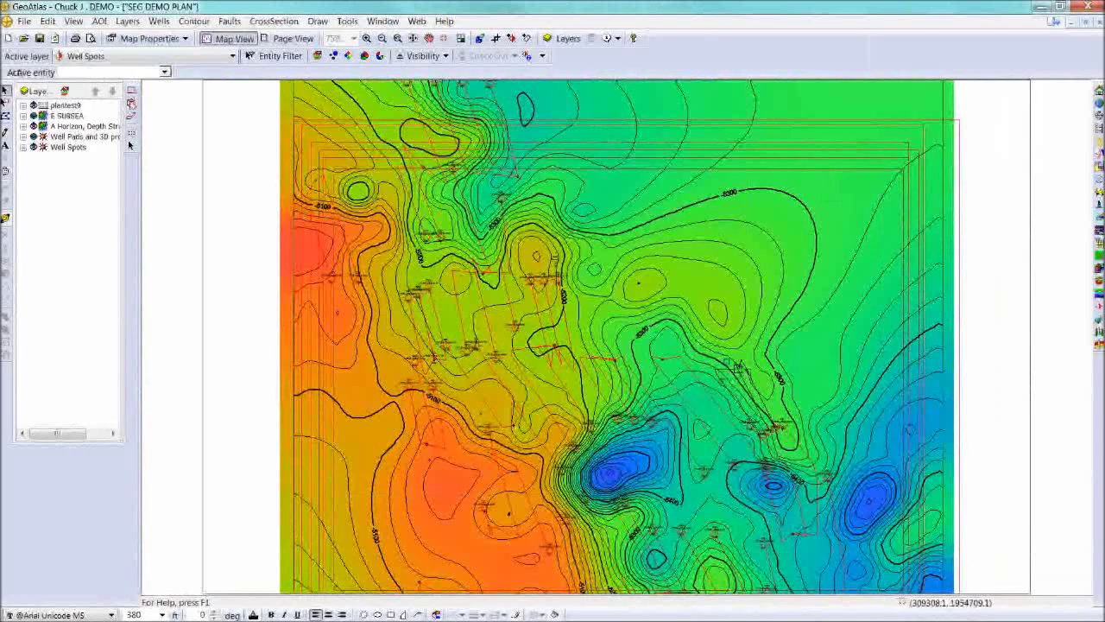
click(131, 104)
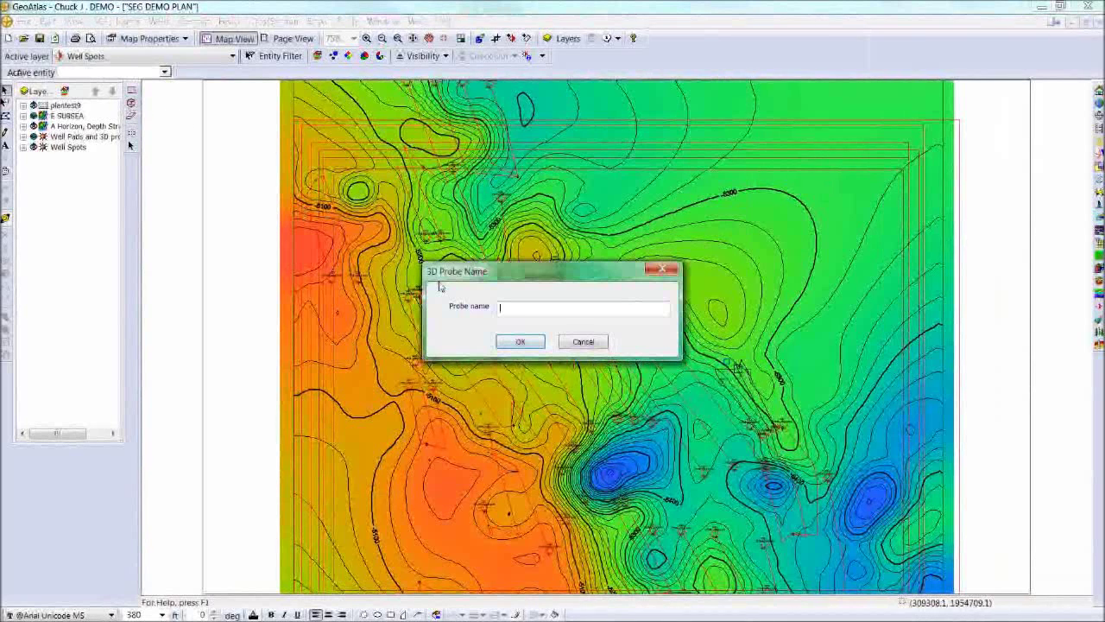
text(testdemo00)
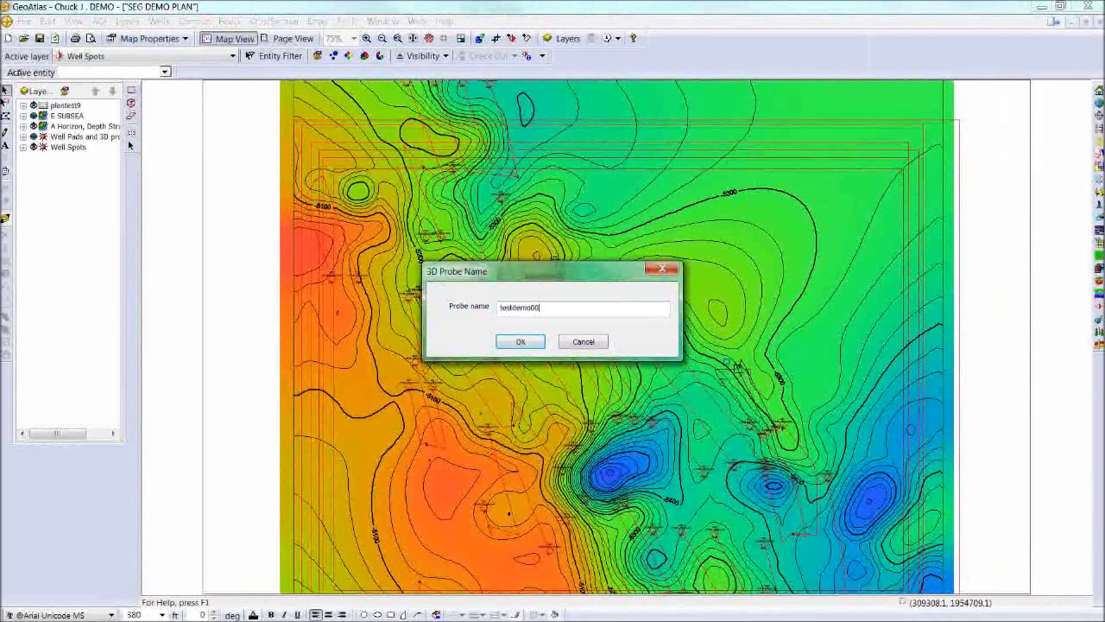
key(Return)
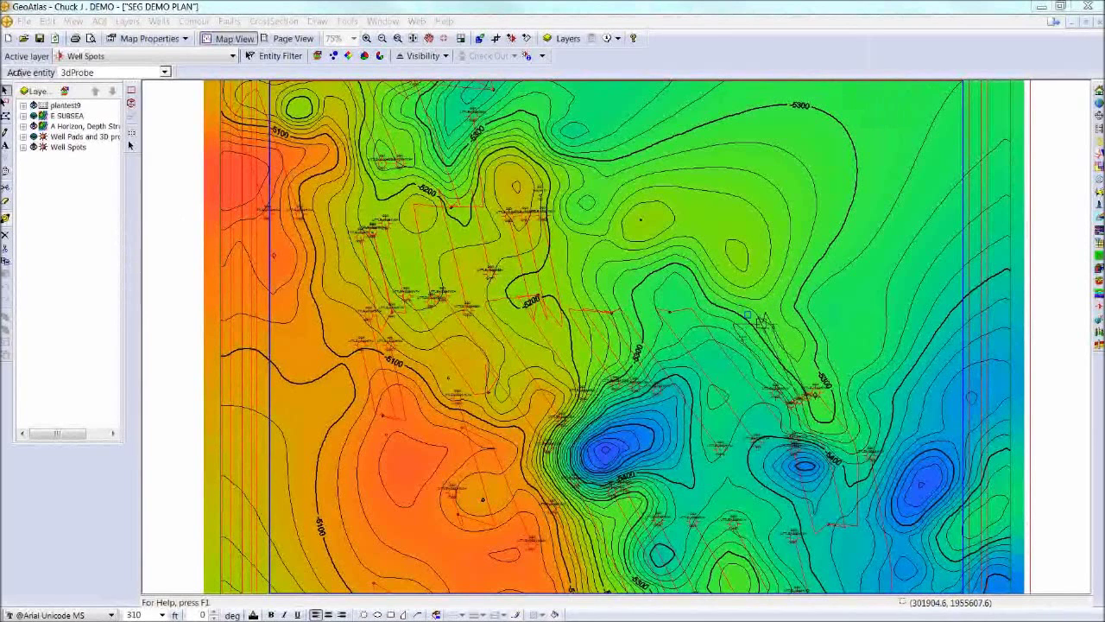
Open the testdemo00 probe in a maximized Pro 3D window and view its surfaces and wells up close.
click(130, 145)
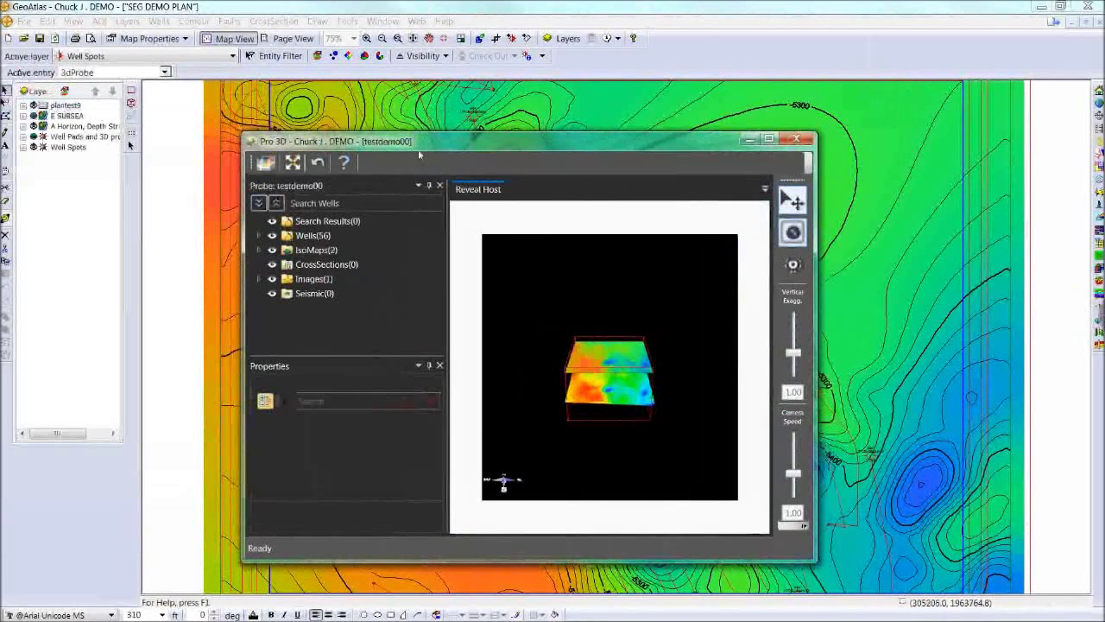
double_click(419, 149)
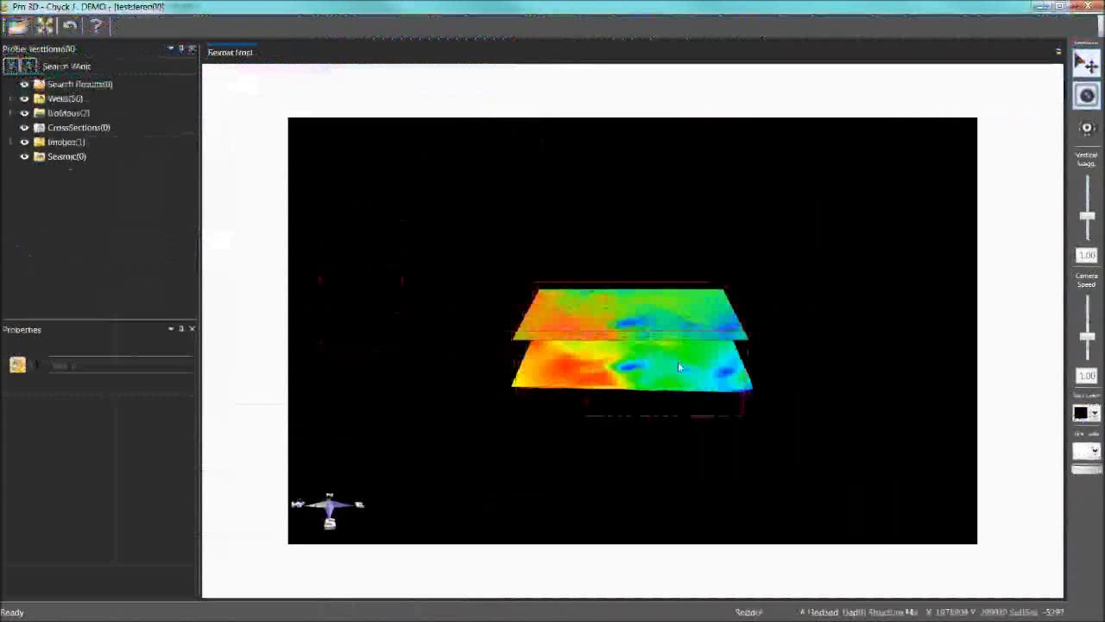
click(676, 367)
scroll(668, 376, up, 6)
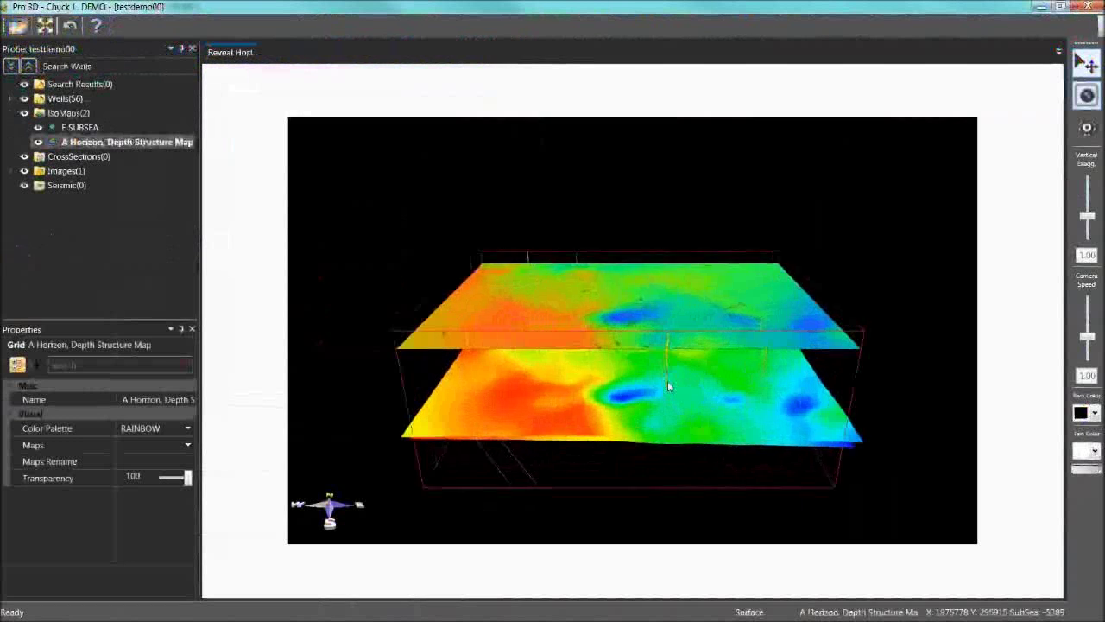
scroll(667, 371, up, 8)
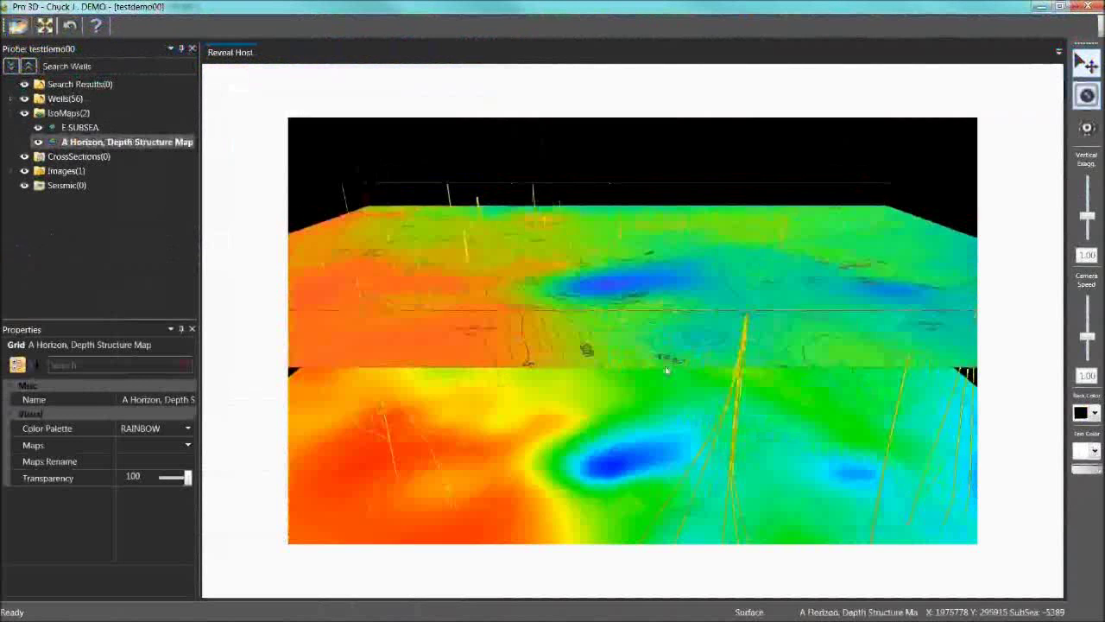
scroll(726, 378, up, 4)
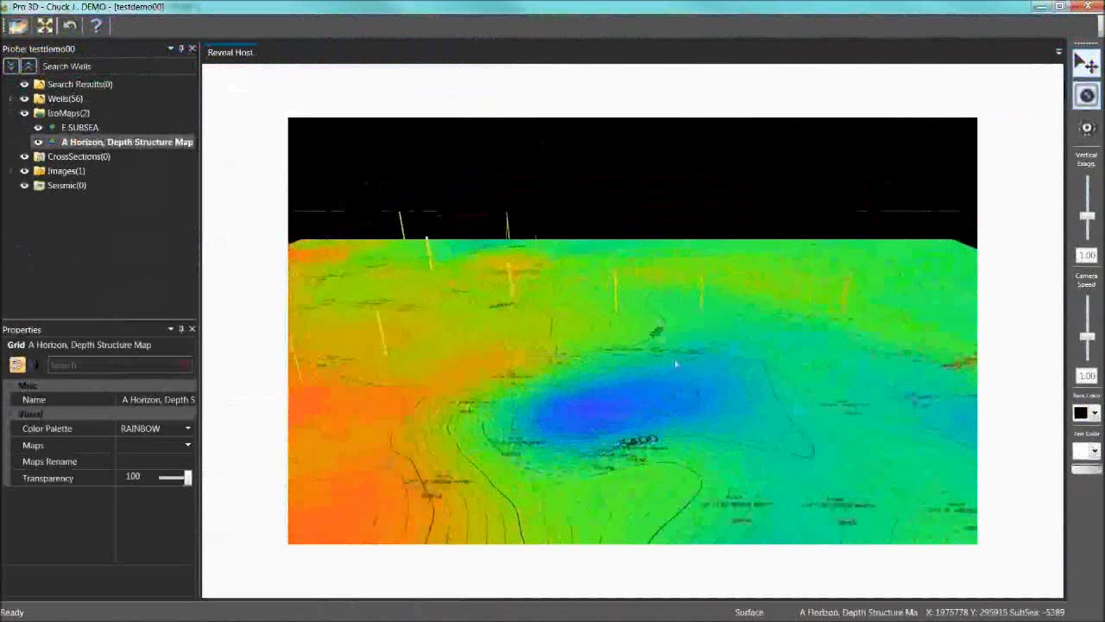
Set the transparency of the A Horizon, Depth Structure Map surface to 23 in its display properties.
drag(676, 366, 422, 370)
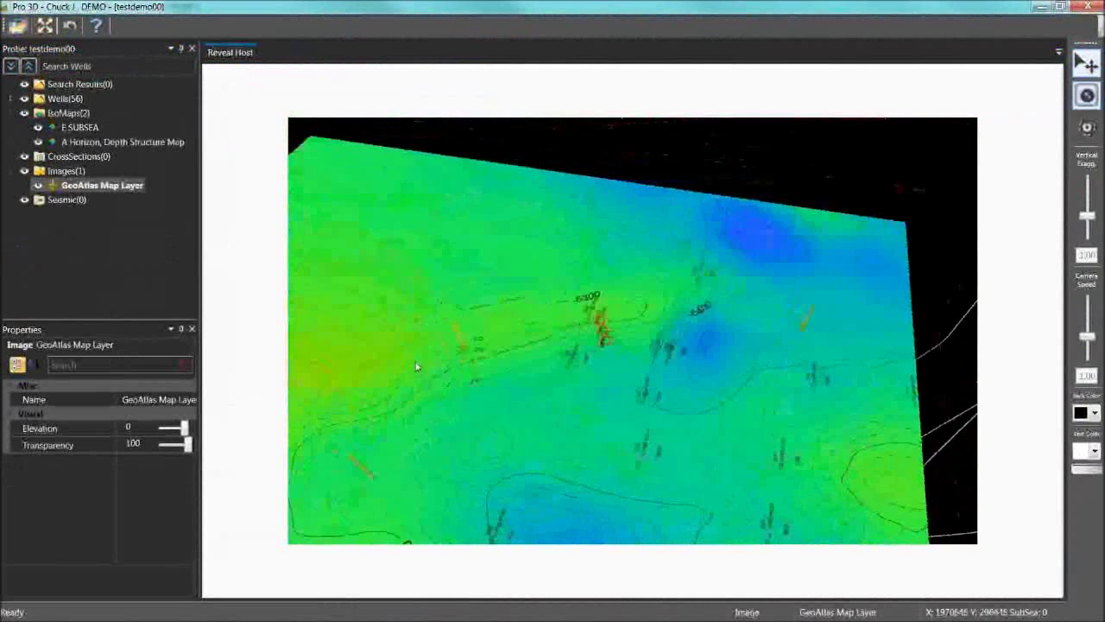
scroll(520, 301, up, 4)
drag(525, 282, 523, 282)
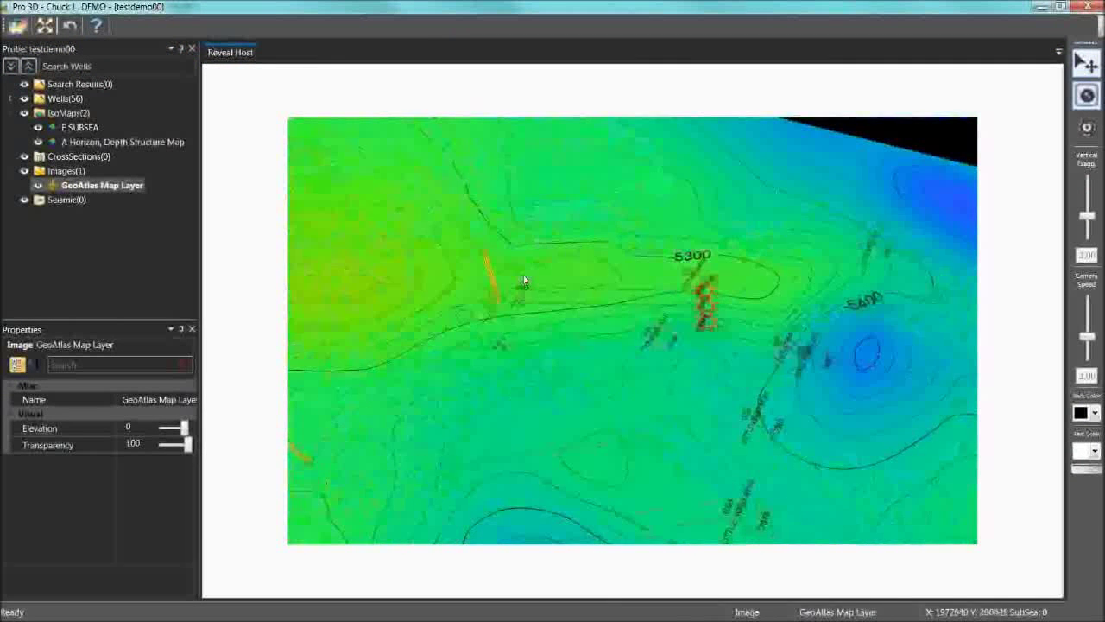
scroll(523, 282, up, 3)
drag(482, 321, 604, 388)
right_click(585, 406)
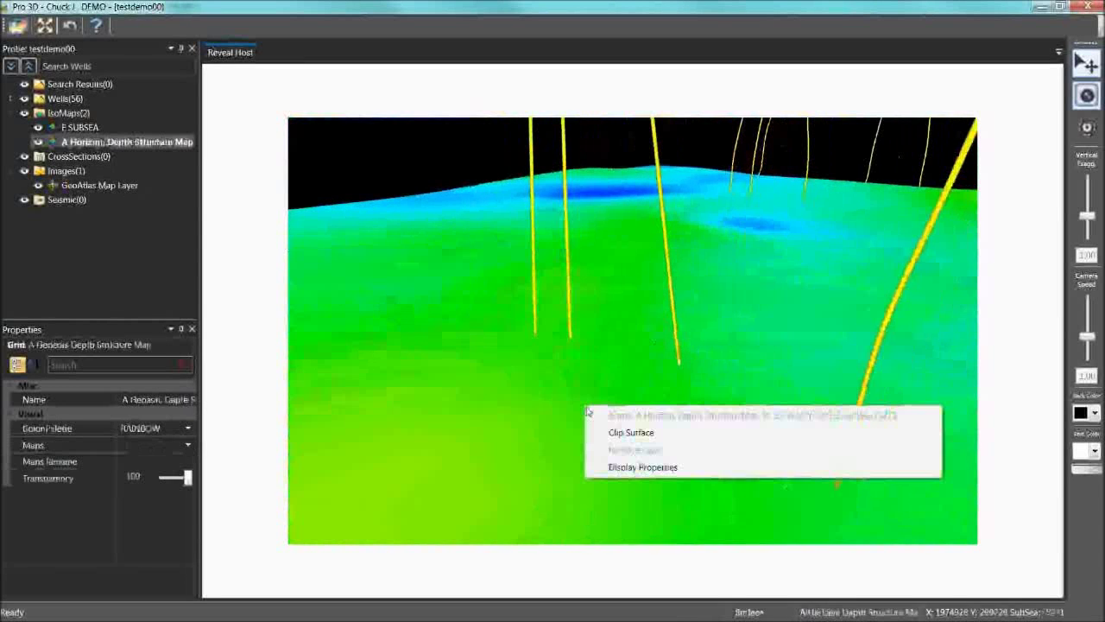
click(643, 467)
click(187, 479)
drag(187, 479, 164, 477)
Examine the horizontal well paths around the translucent A Horizon surface from several angles and close the Pro 3D view.
drag(437, 411, 703, 326)
drag(701, 326, 656, 274)
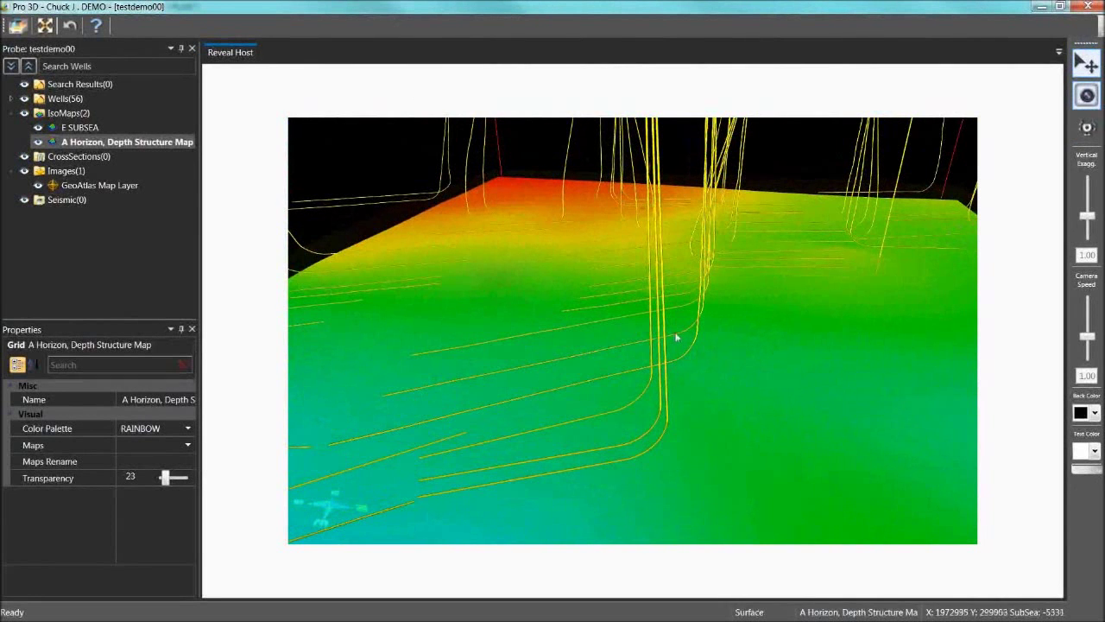
drag(671, 338, 699, 335)
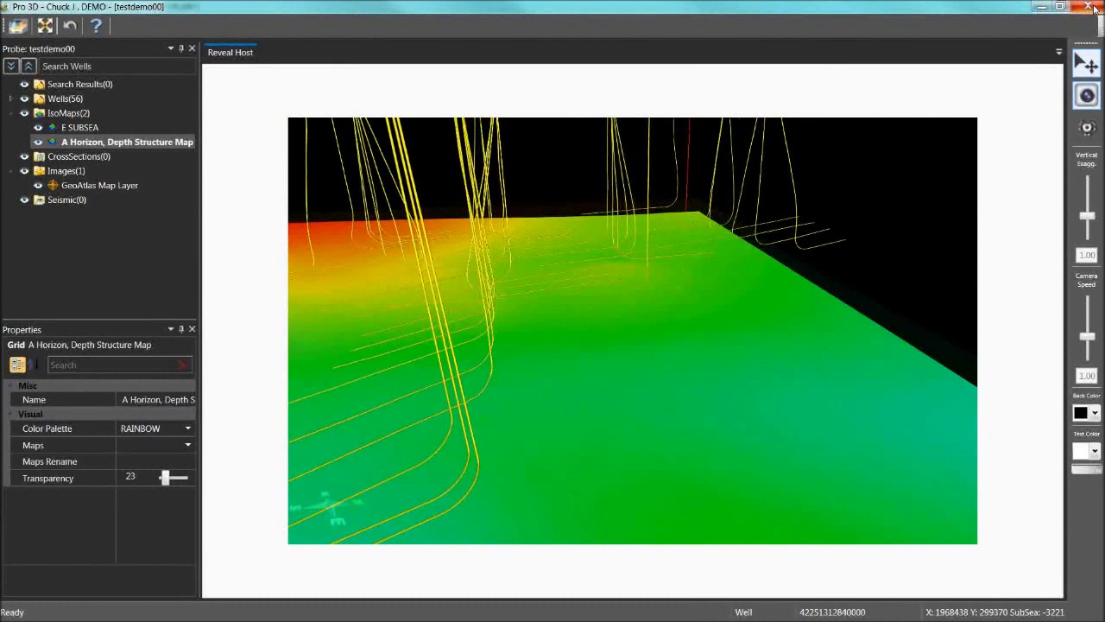
click(1095, 7)
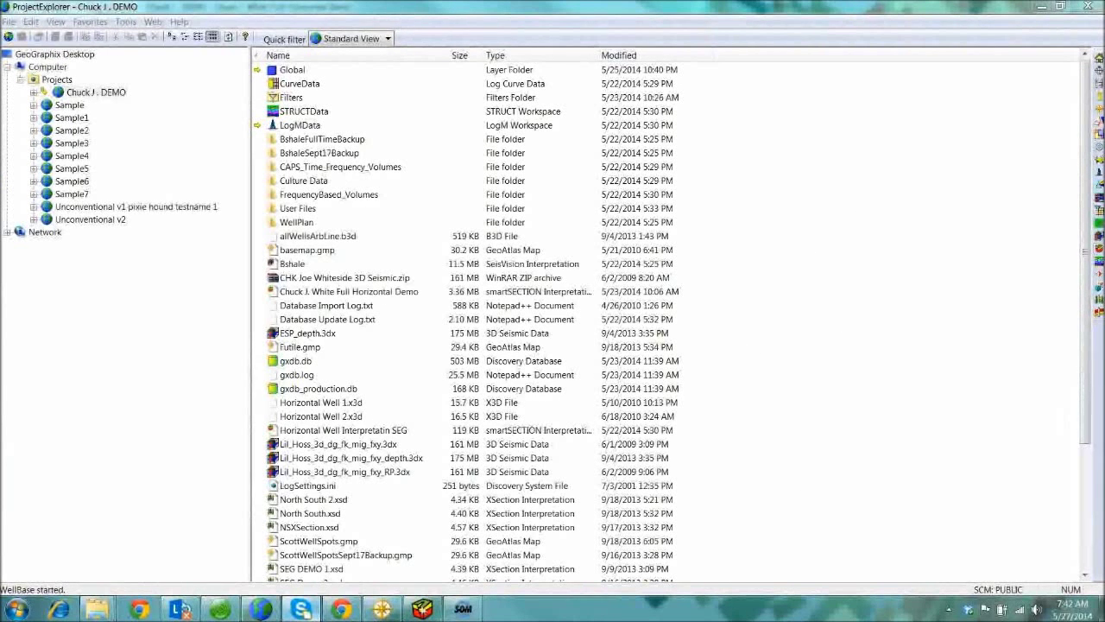
Switch to smartSECTION and frame the Little Hoss wells around the -5200 and -5250 contours on the model map.
click(422, 609)
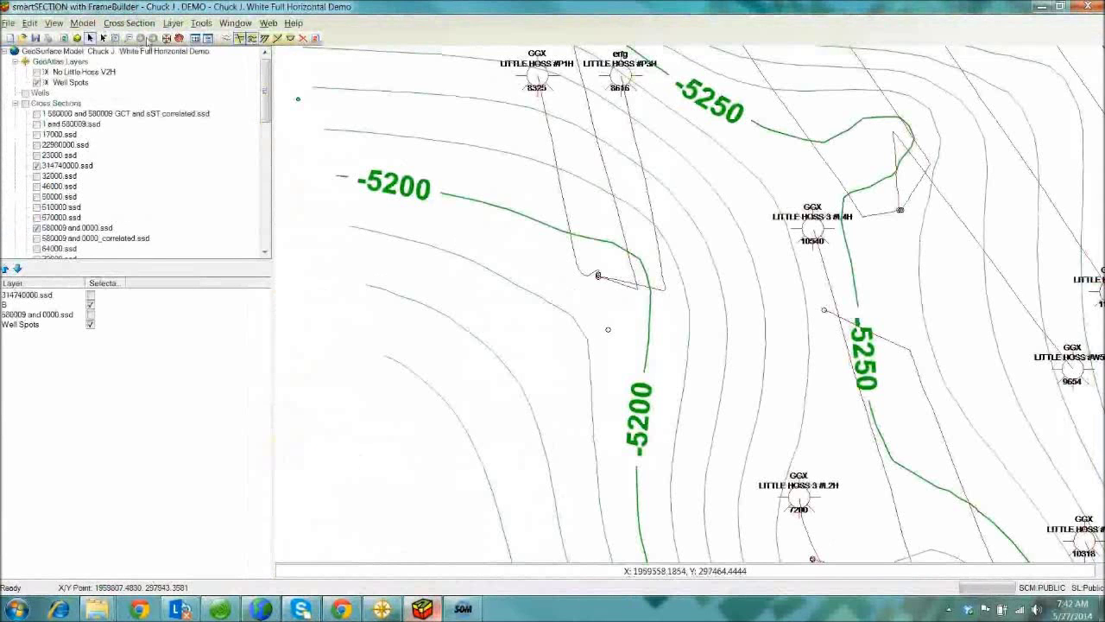
click(147, 40)
click(327, 114)
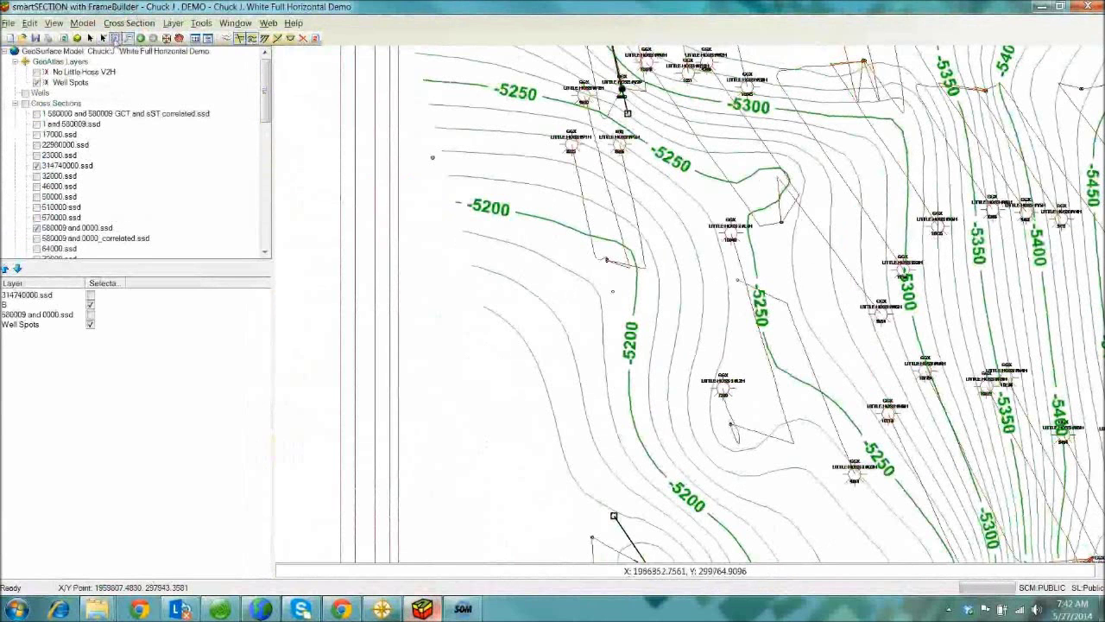
click(116, 41)
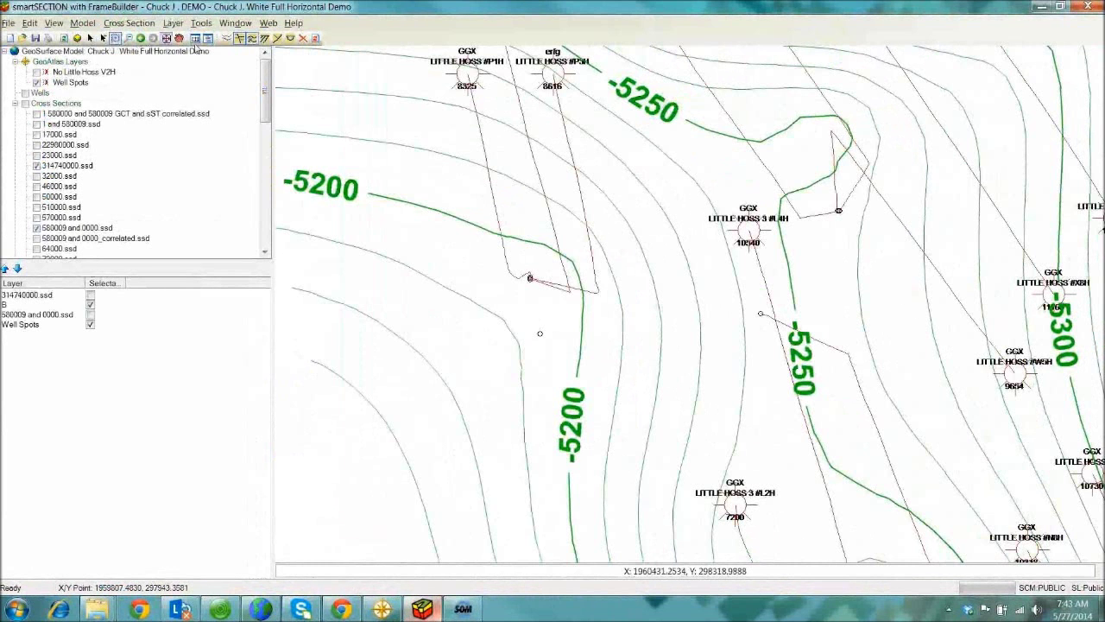
Define a projected cross section with a roughly north-south line about 0.63 mi long between the -5200 and -5250 contours.
click(110, 26)
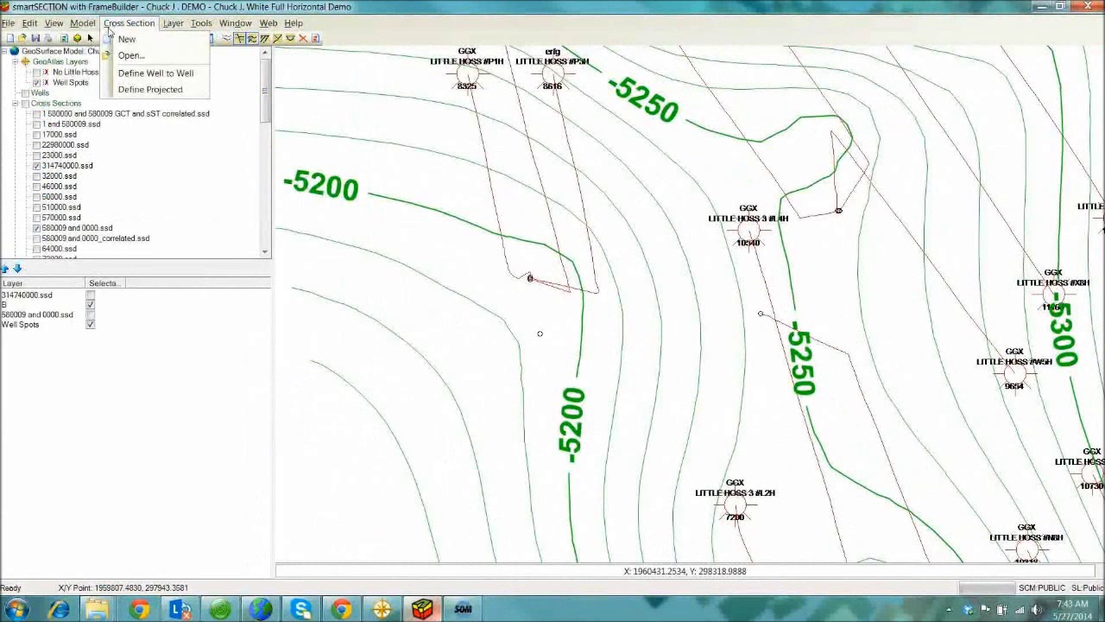
click(124, 95)
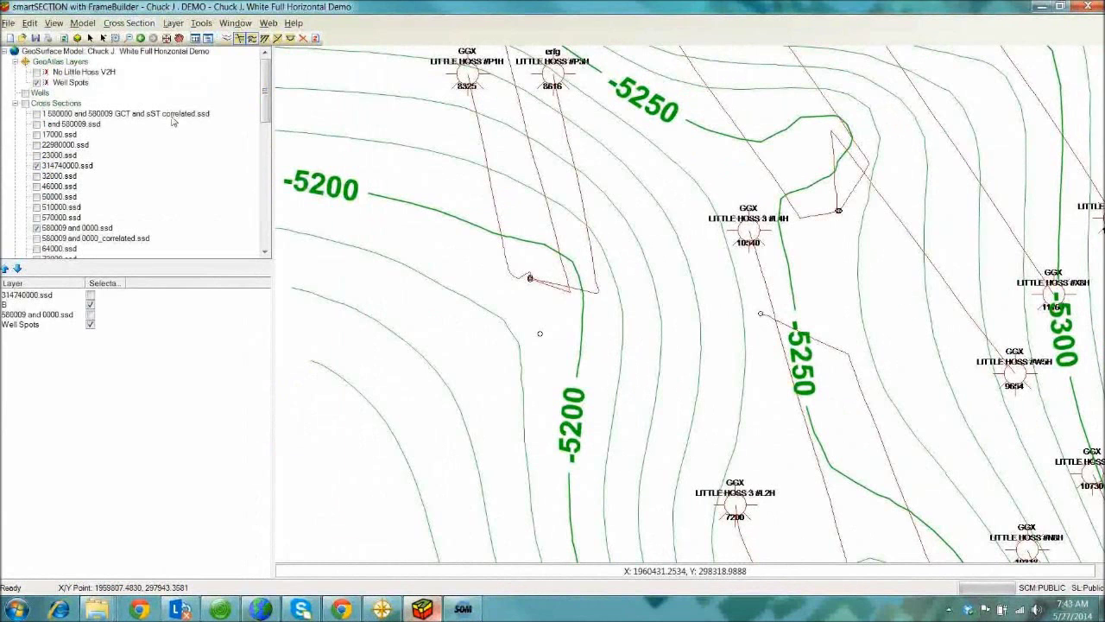
click(669, 440)
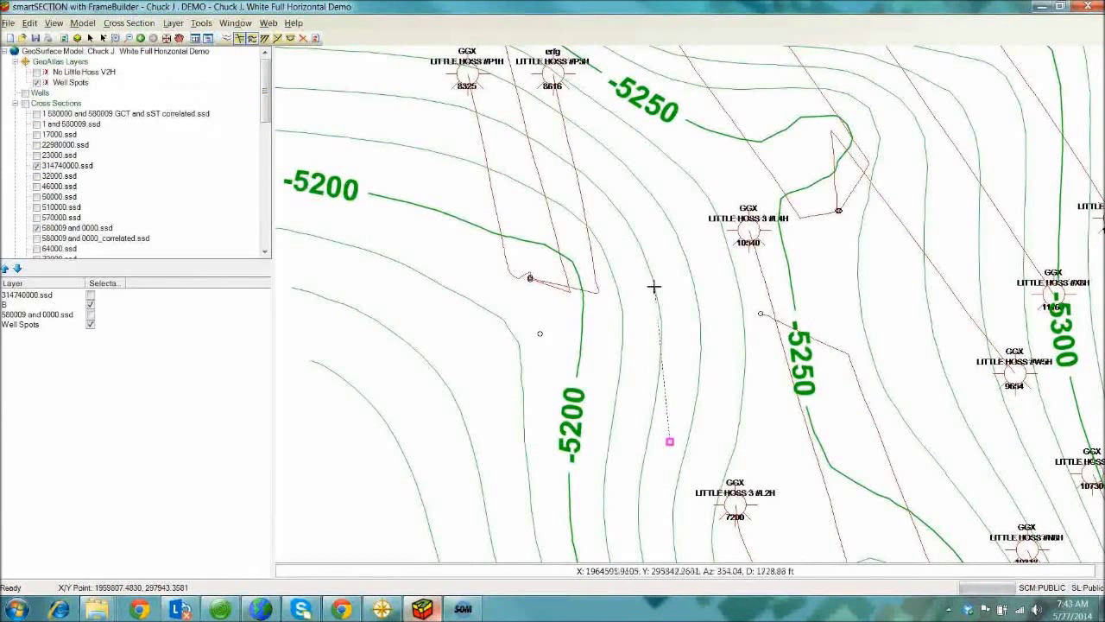
click(624, 146)
right_click(624, 146)
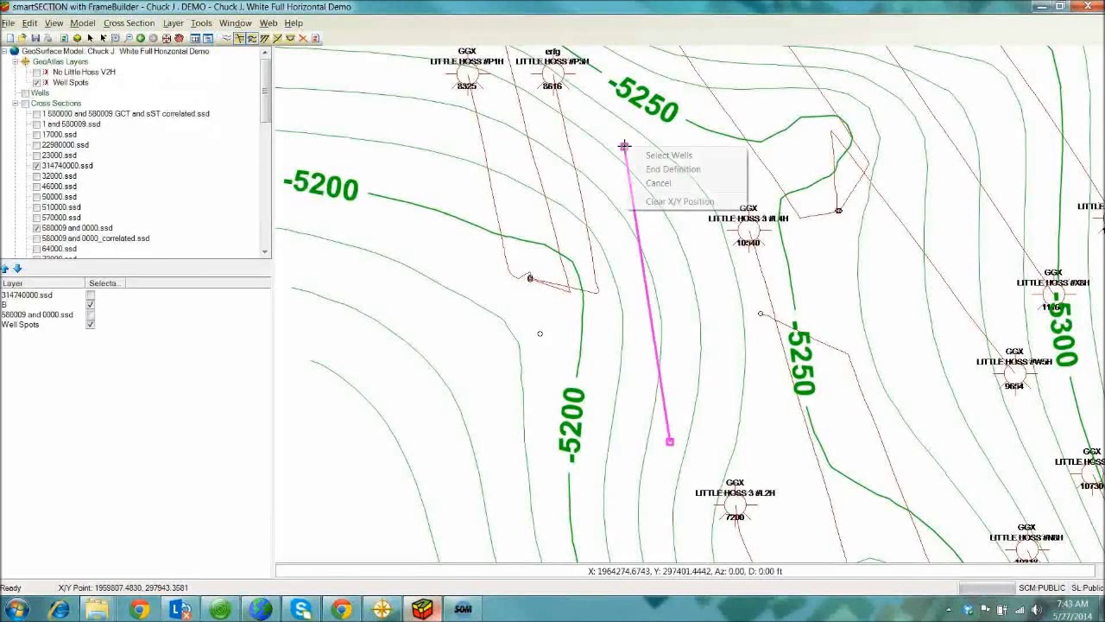
Project the single well west of the section line onto it, end the definition, and maximize the resulting cross section view.
click(674, 169)
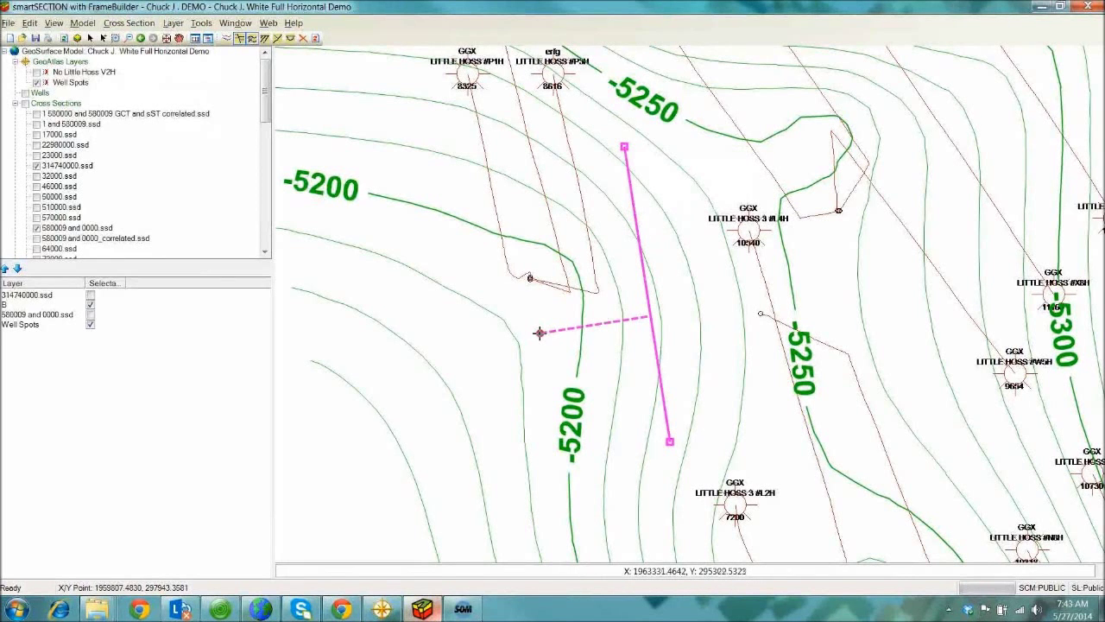
right_click(540, 333)
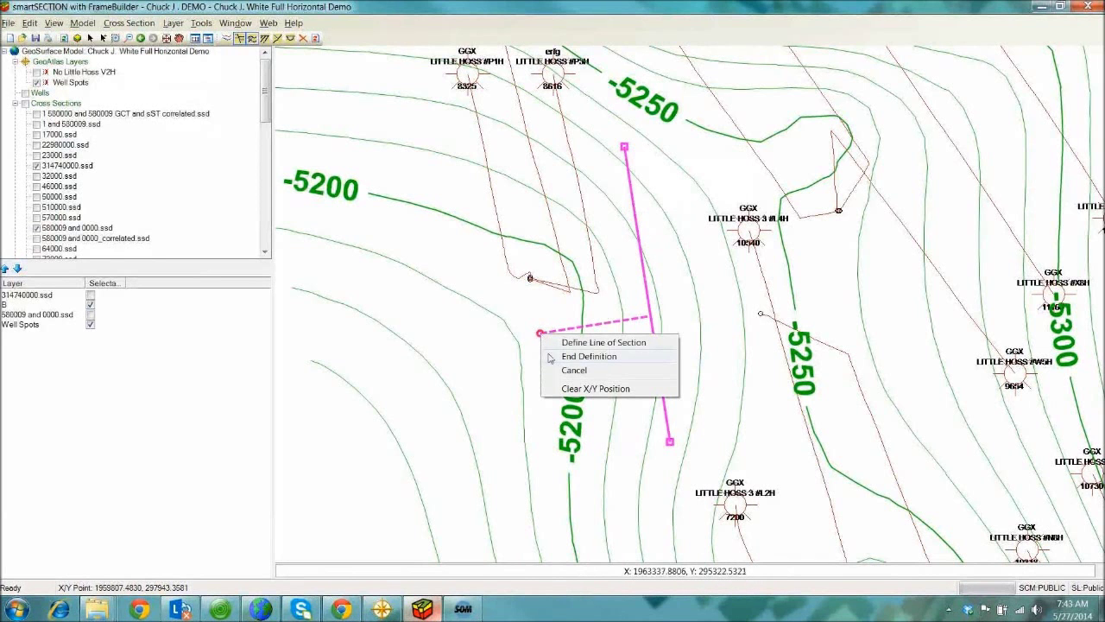
click(570, 356)
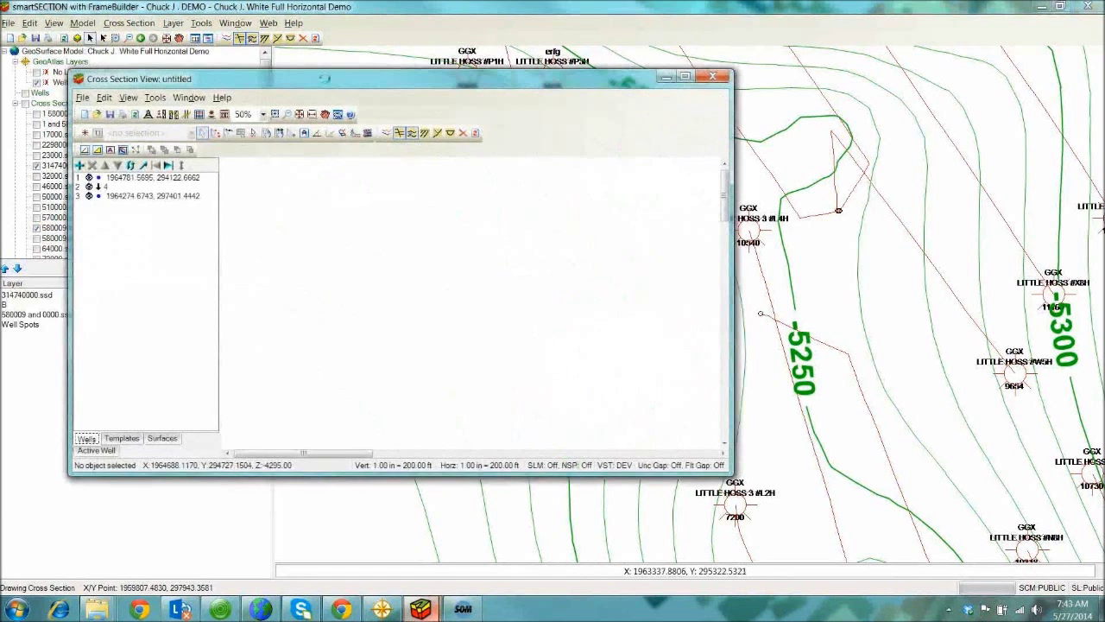
double_click(271, 85)
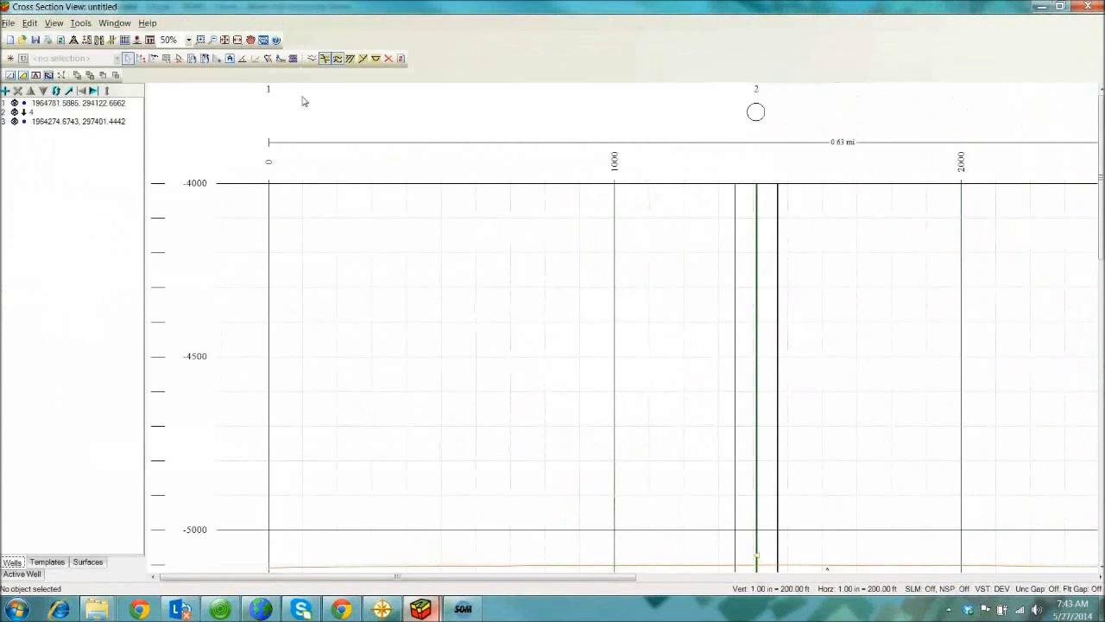
Fit the whole cross section in view, start LMKR Well Planner from ProjectExplorer, and return to the section.
click(213, 43)
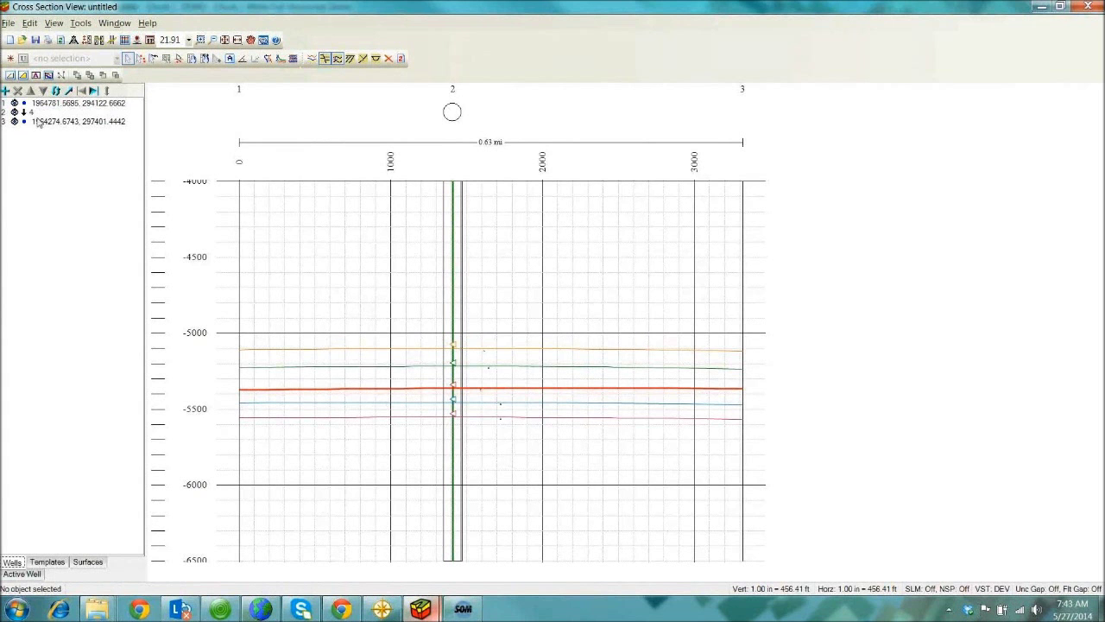
click(260, 609)
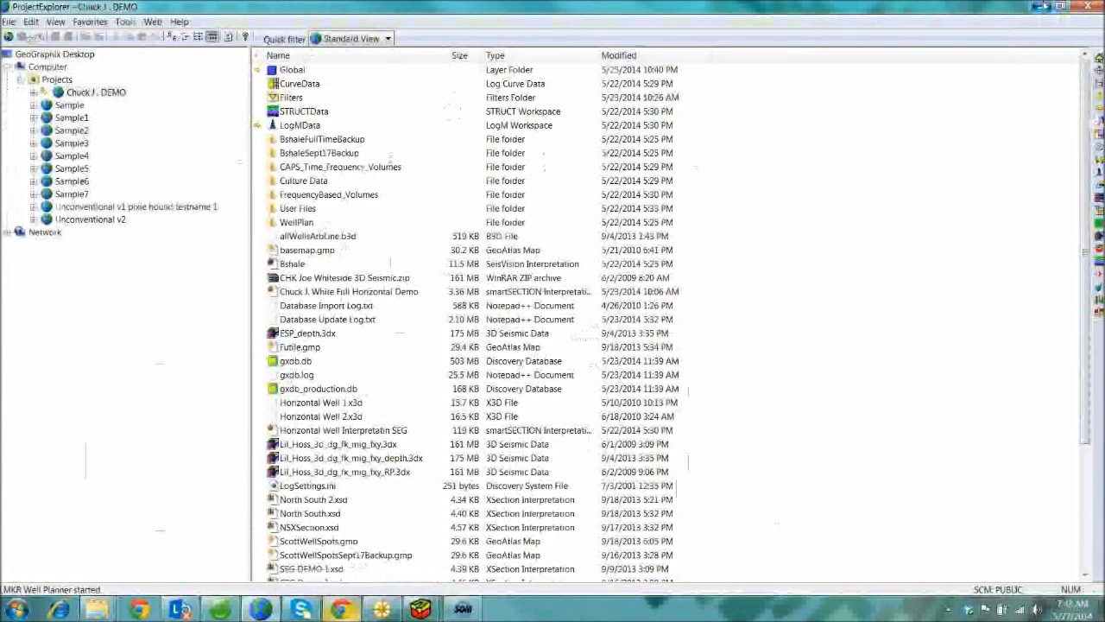
click(1042, 6)
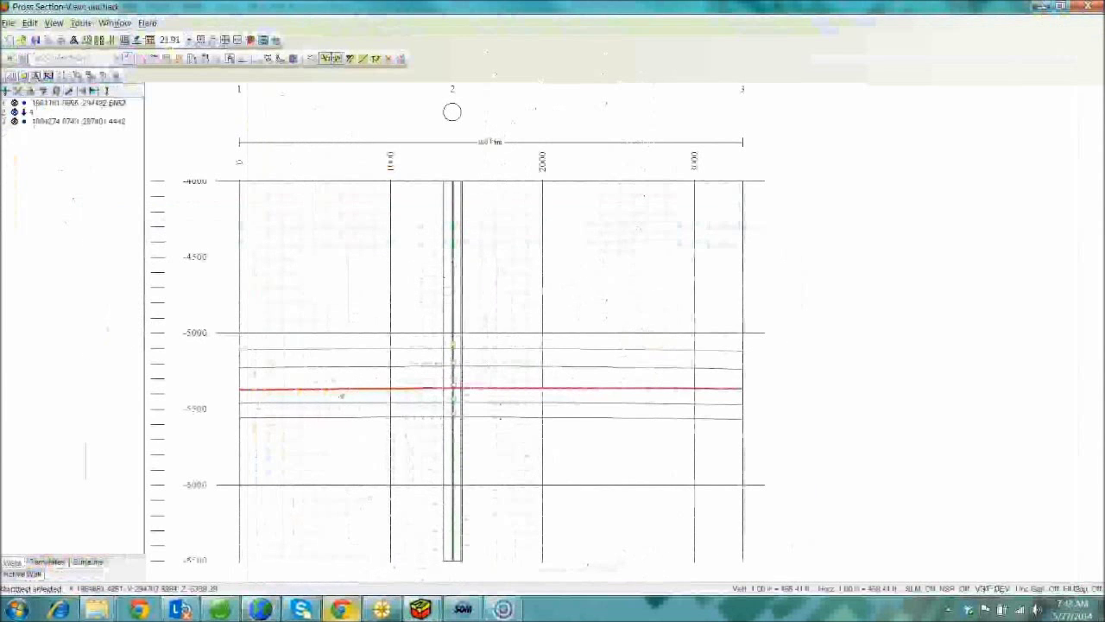
Digitize target points for well 4 just above the red horizon, with elevations of about -5314, -5302 and -5291 ft.
right_click(32, 113)
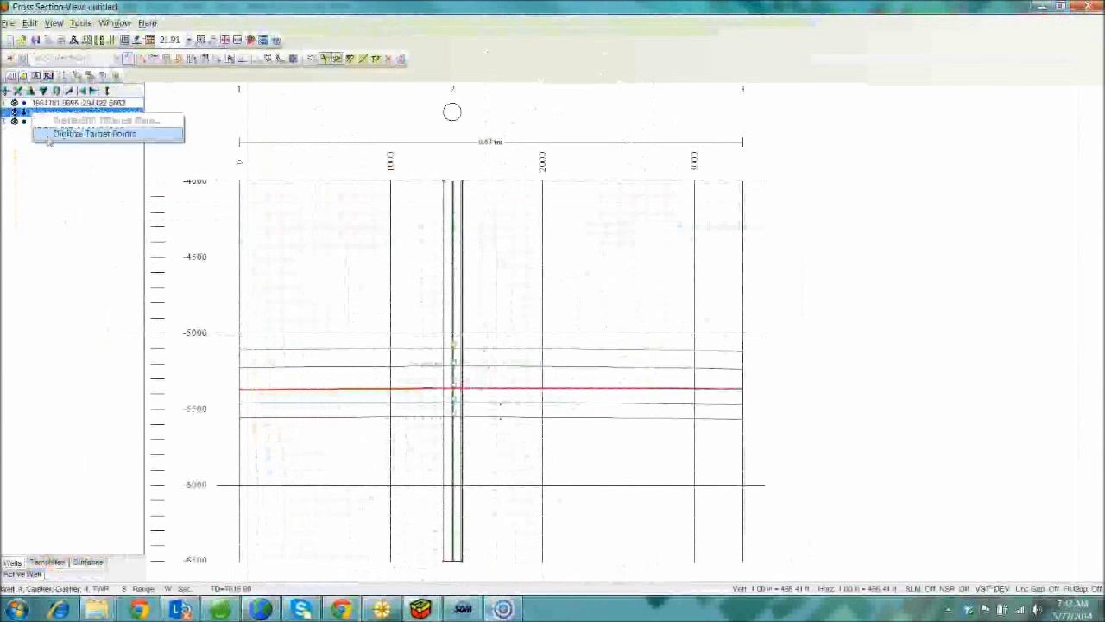
click(84, 136)
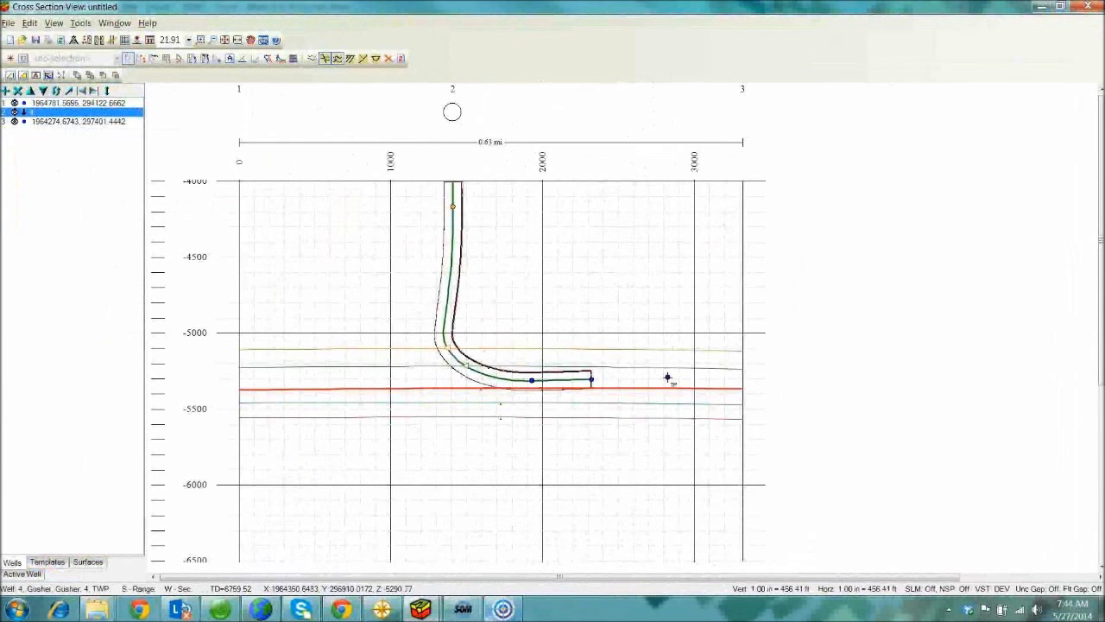
click(667, 378)
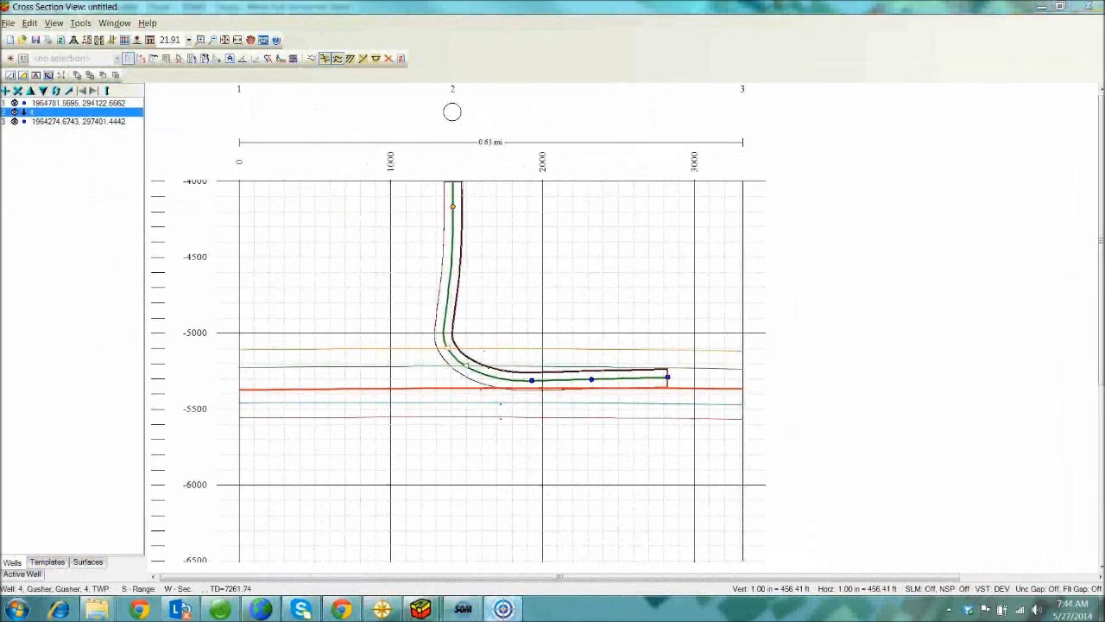
Bring Well Planner into view and delete Target #1 from well 4's points.
drag(1104, 126, 659, 147)
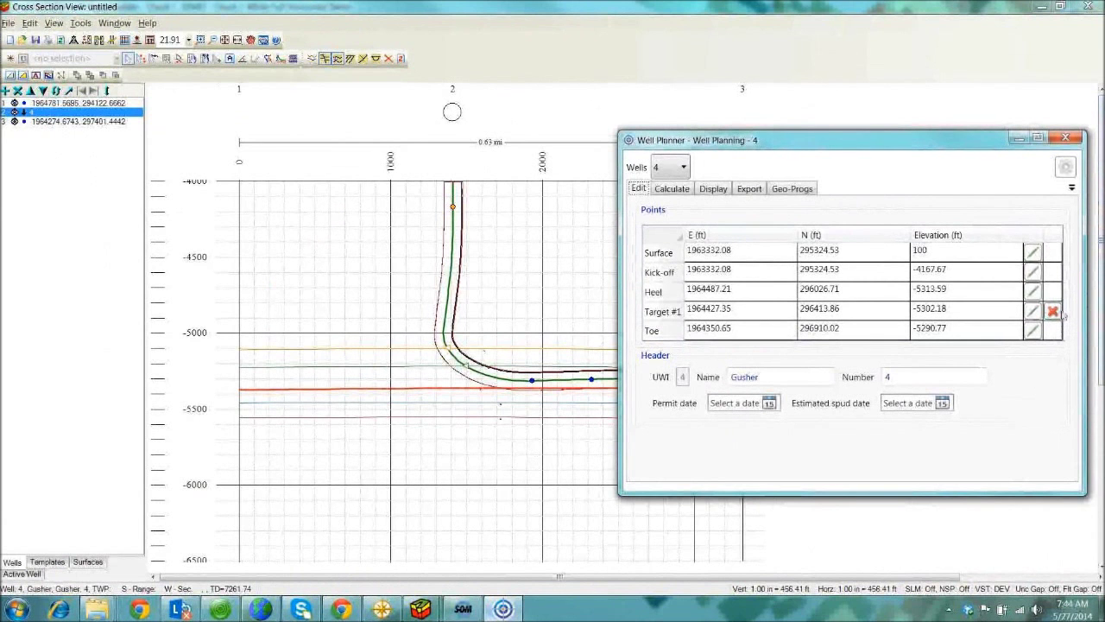
click(768, 315)
key(Delete)
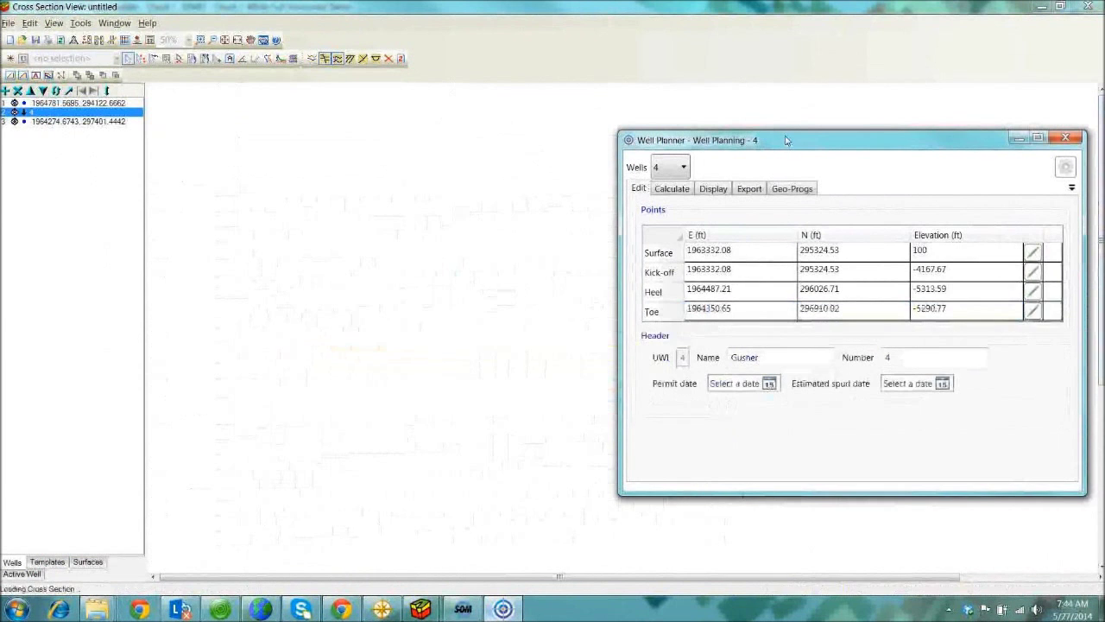
Extend well 4's lateral with a new toe near the section's north end at an elevation of about -5287 ft.
drag(818, 139, 758, 142)
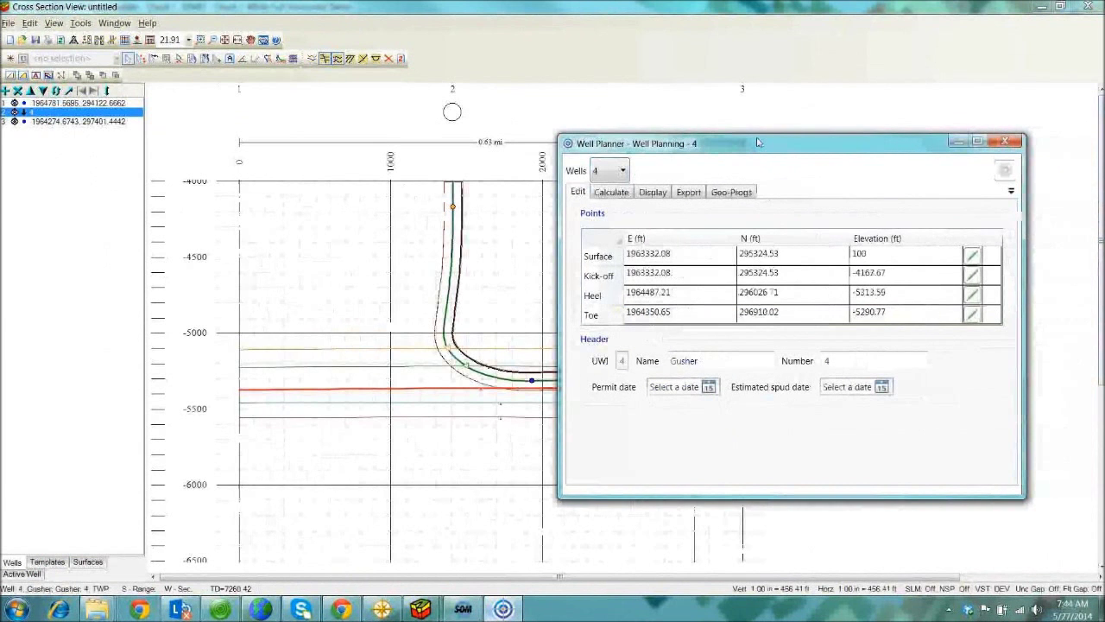
click(754, 117)
click(730, 377)
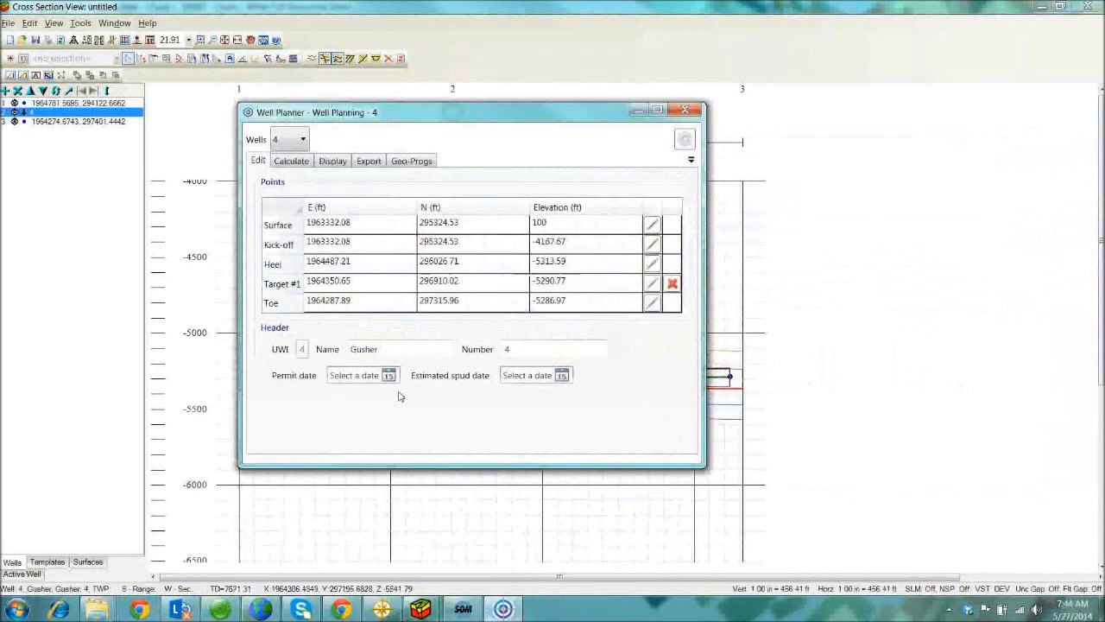
View well 4's calculated vertical section and plan view in an enlarged Well Planner window, and look over the GeoAtlas map.
click(292, 161)
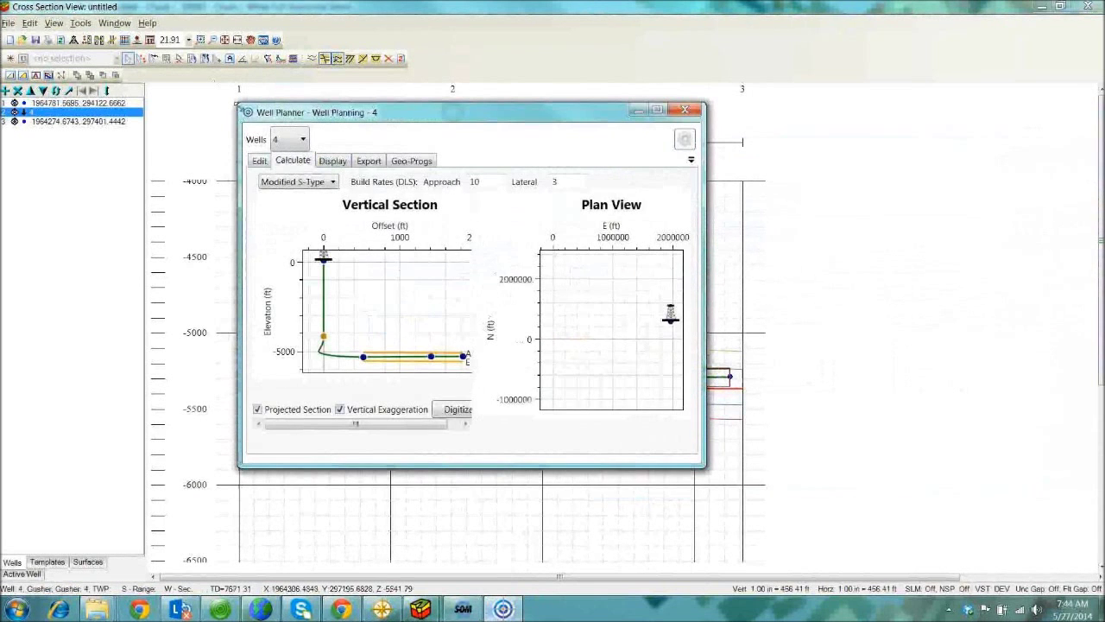
drag(239, 104, 140, 50)
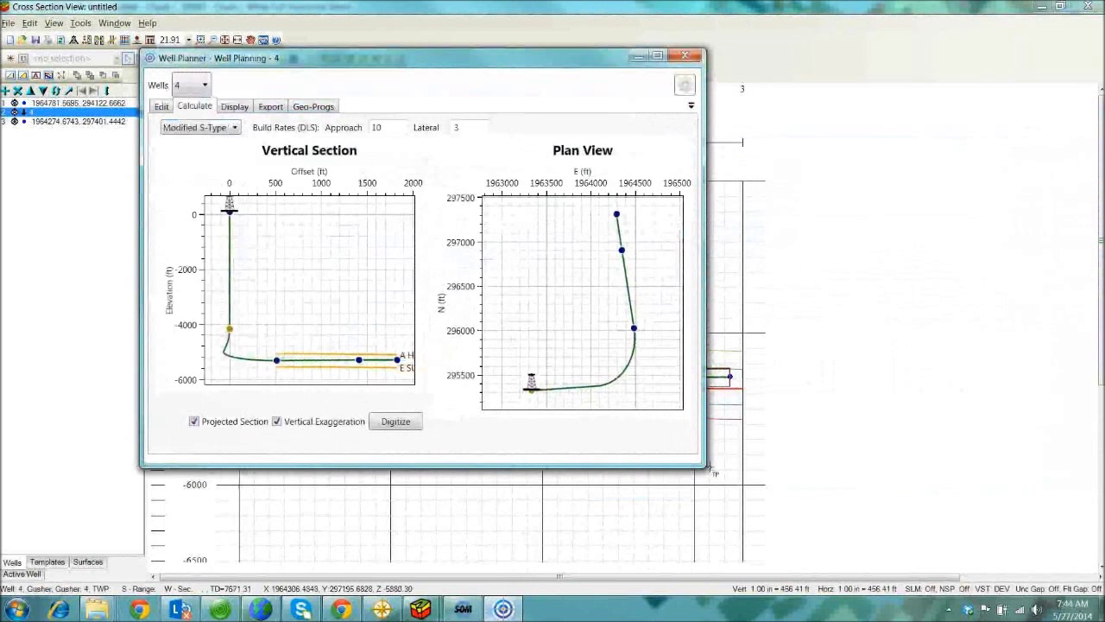
drag(708, 468, 933, 548)
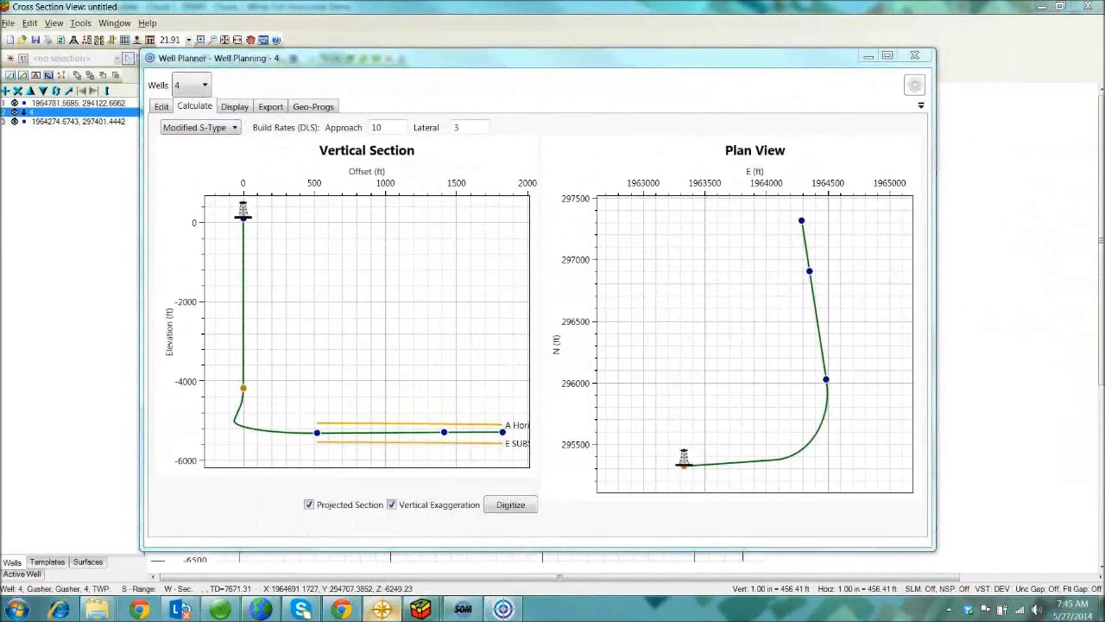
click(382, 609)
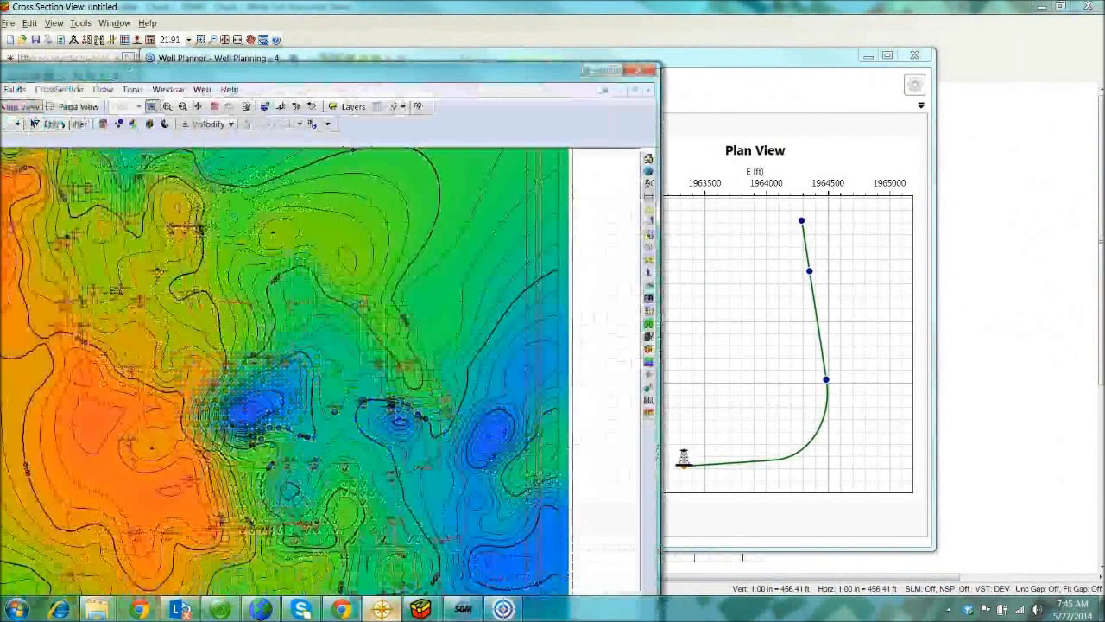
double_click(419, 63)
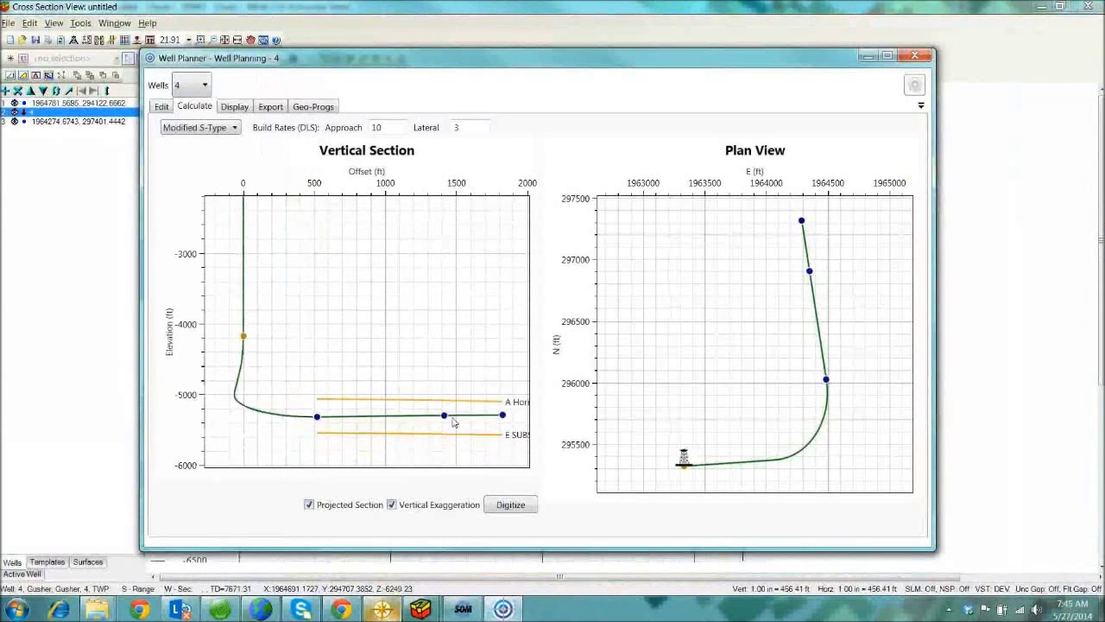
Place Well Planner beside the cross section and shift well 4's middle target slightly deeper and farther along the lateral.
drag(445, 417, 452, 418)
drag(303, 61, 867, 52)
drag(1016, 405, 1018, 415)
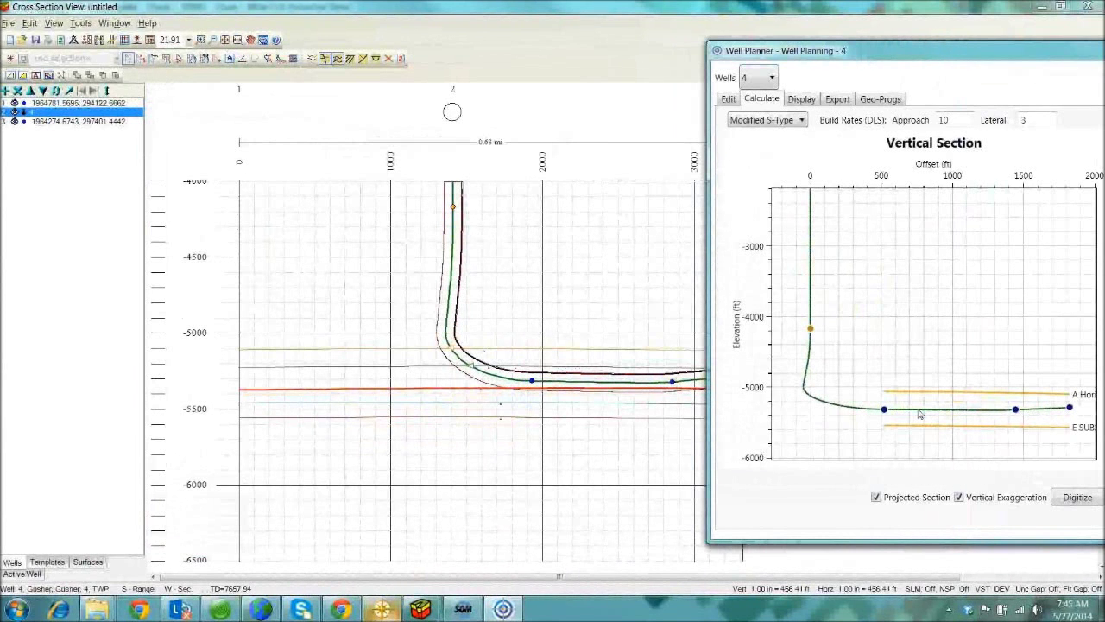
Review well 4's 3D display, survey export table and geo-progs in Well Planner.
drag(847, 54, 462, 67)
click(420, 110)
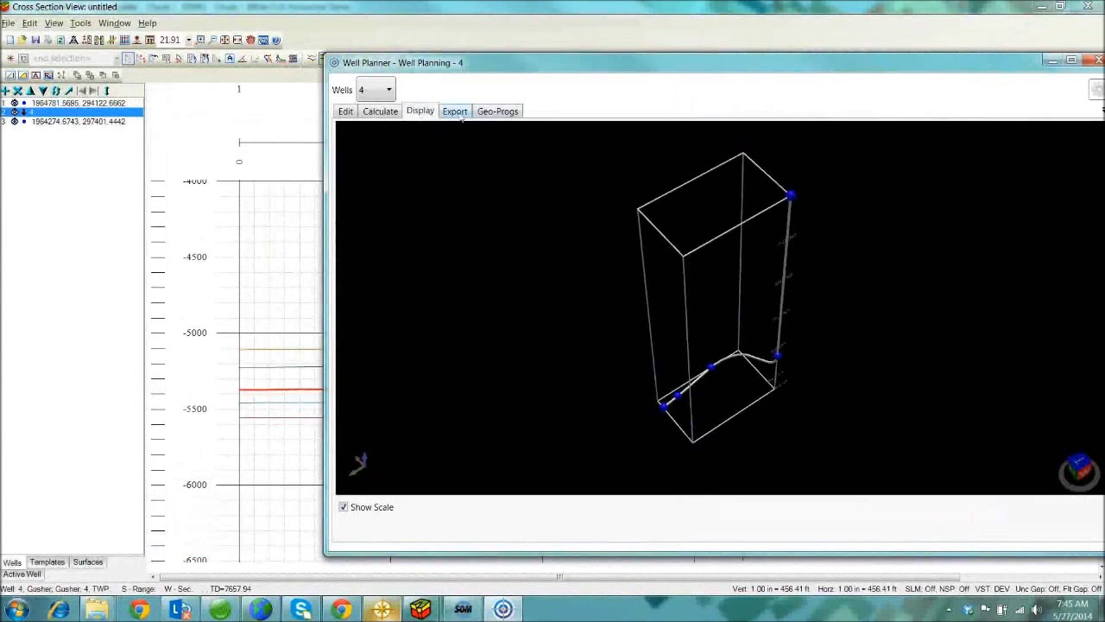
click(456, 112)
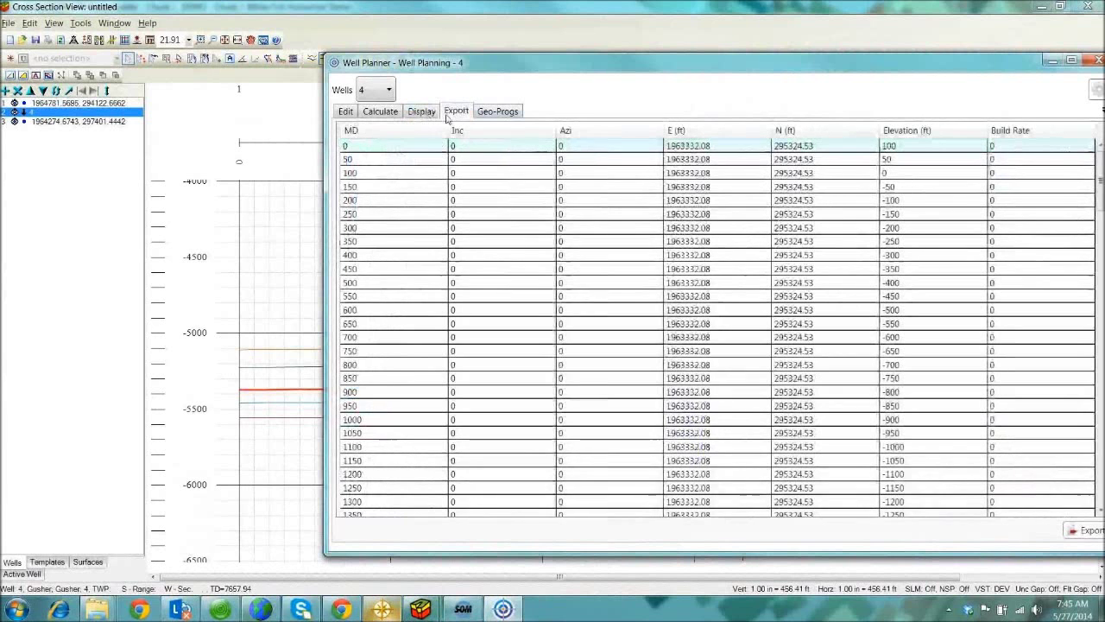
click(497, 111)
In the vertical section, move well 4's heel slightly up and the middle target to about 1500 ft offset, and open Geo-Progs.
click(380, 111)
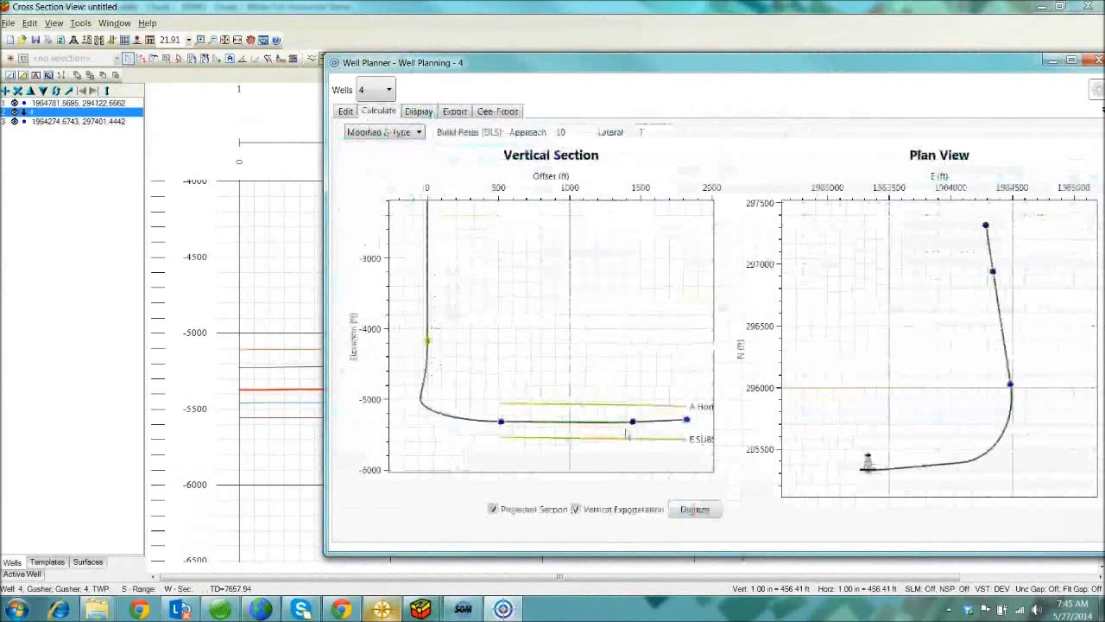
mouse_move(500, 422)
mouse_down()
mouse_move(511, 398)
mouse_move(495, 419)
mouse_up()
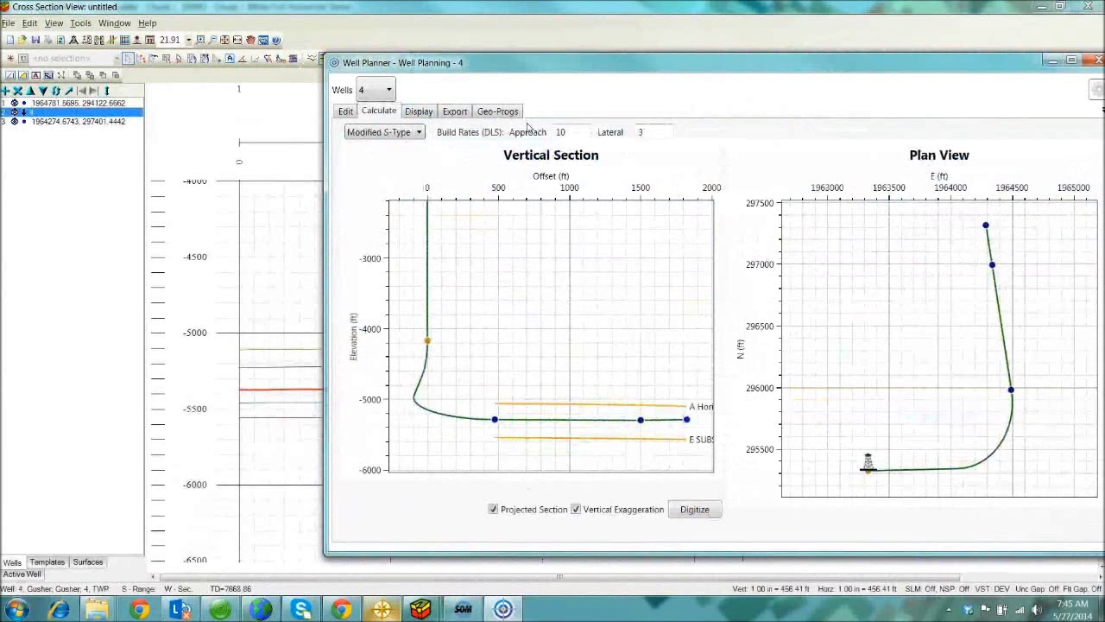
click(520, 114)
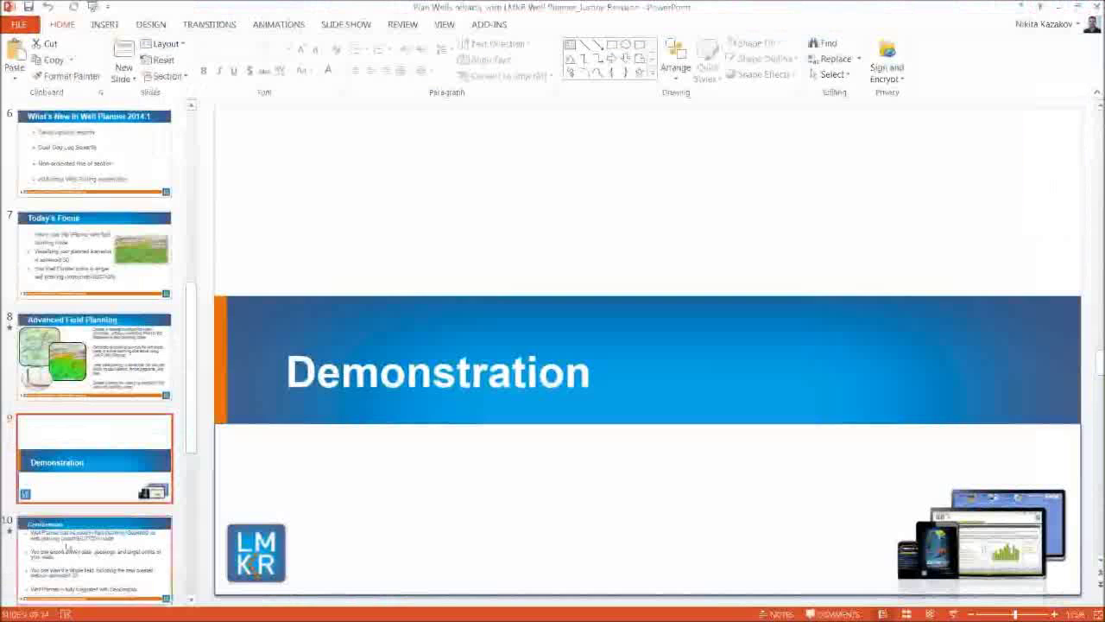
Switch to PowerPoint and present the Conclusions slide, revealing its first two bullet points.
click(121, 518)
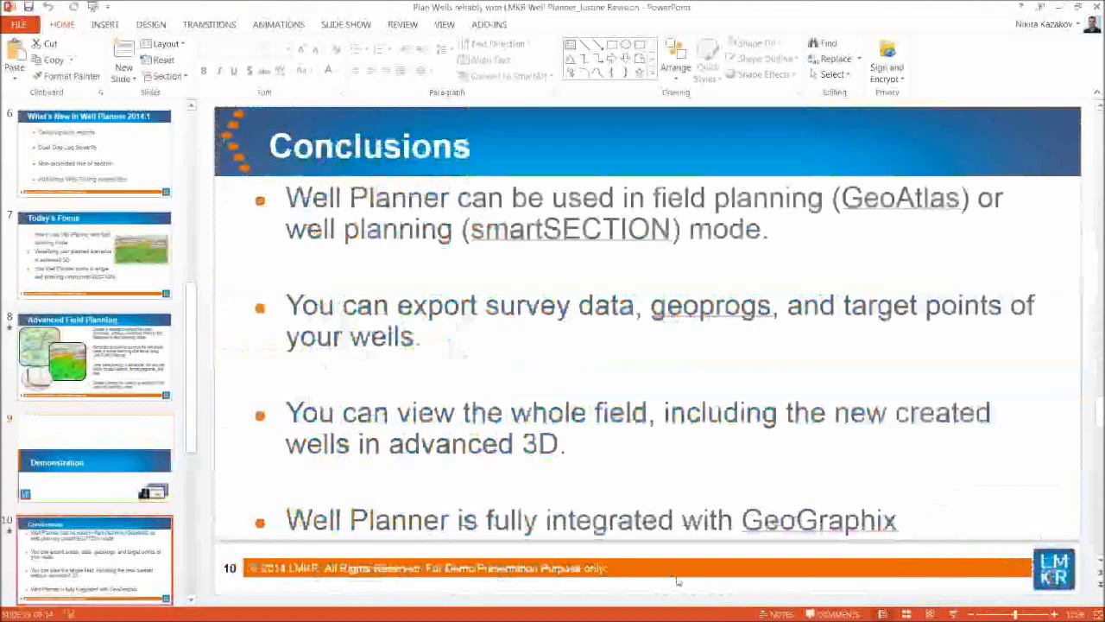
click(953, 614)
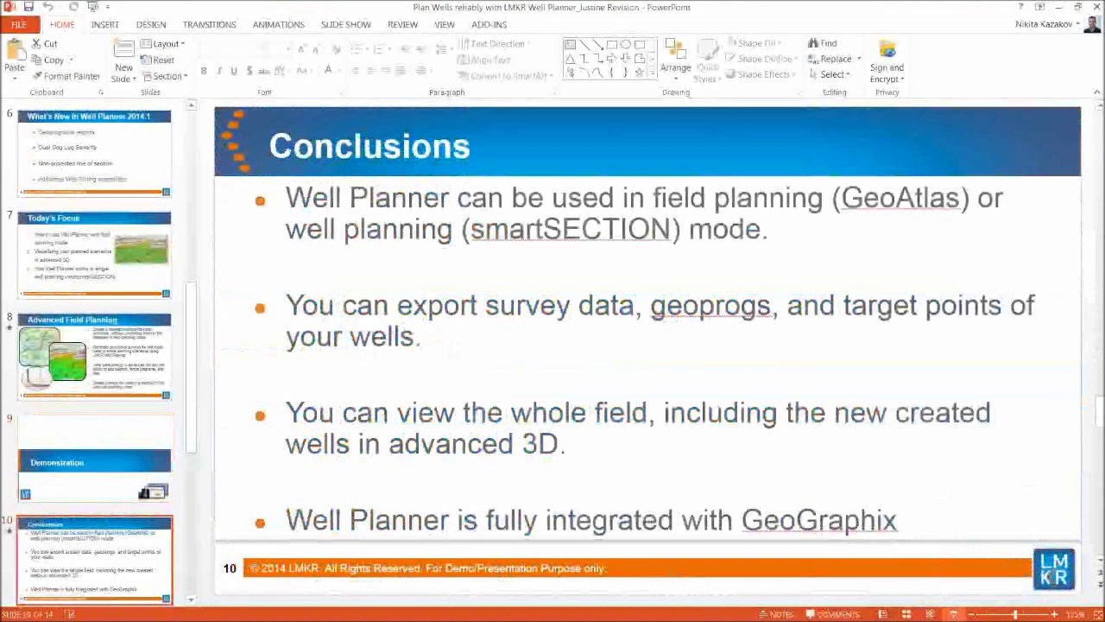
click(855, 424)
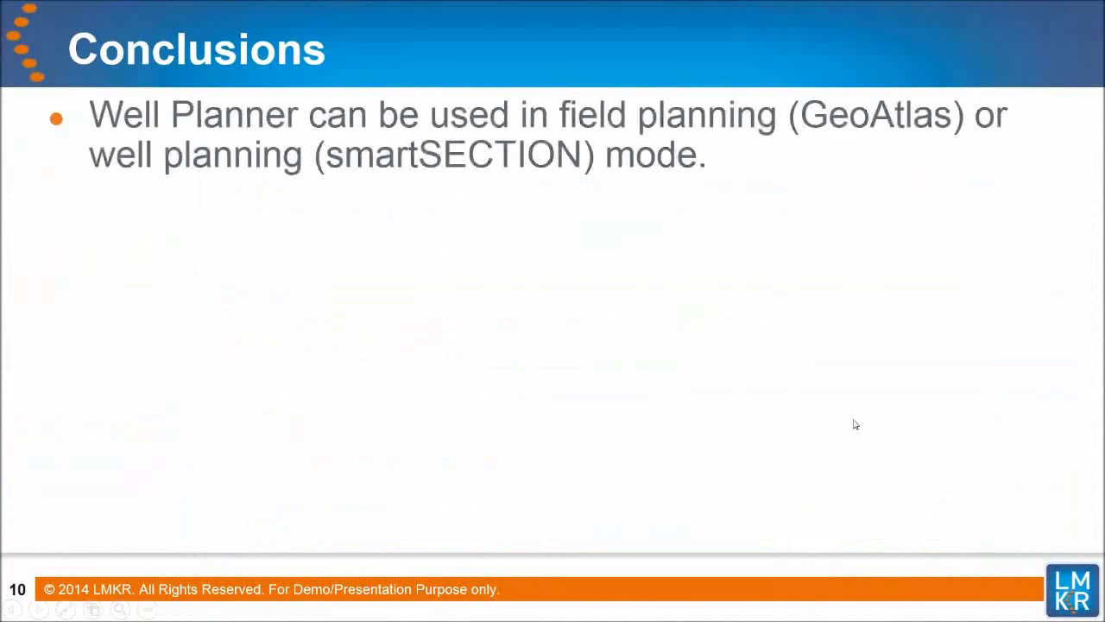
click(854, 424)
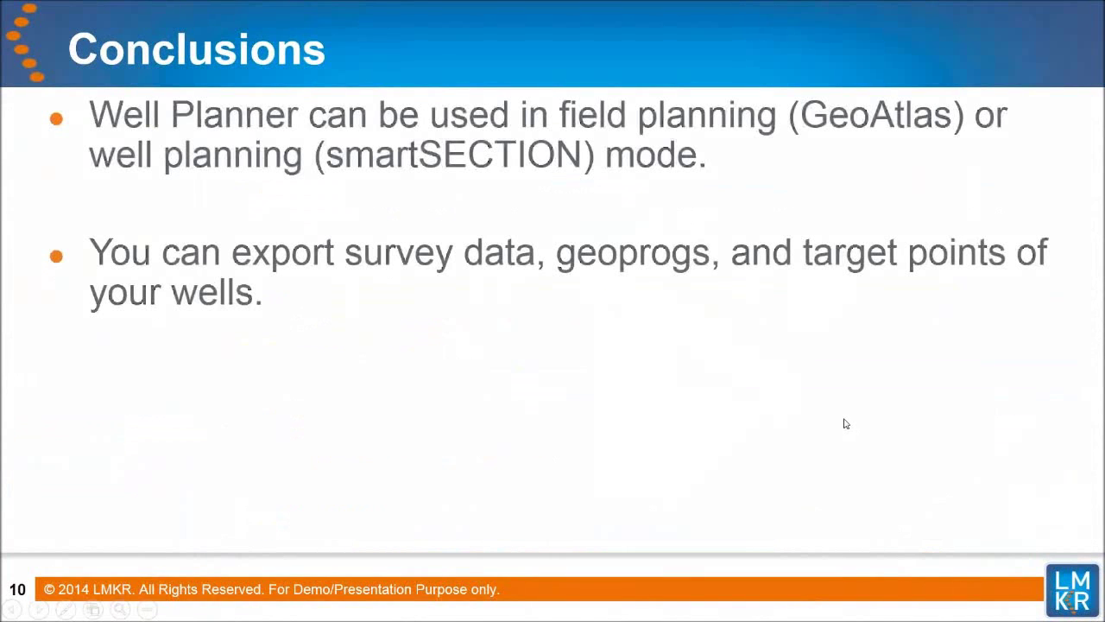